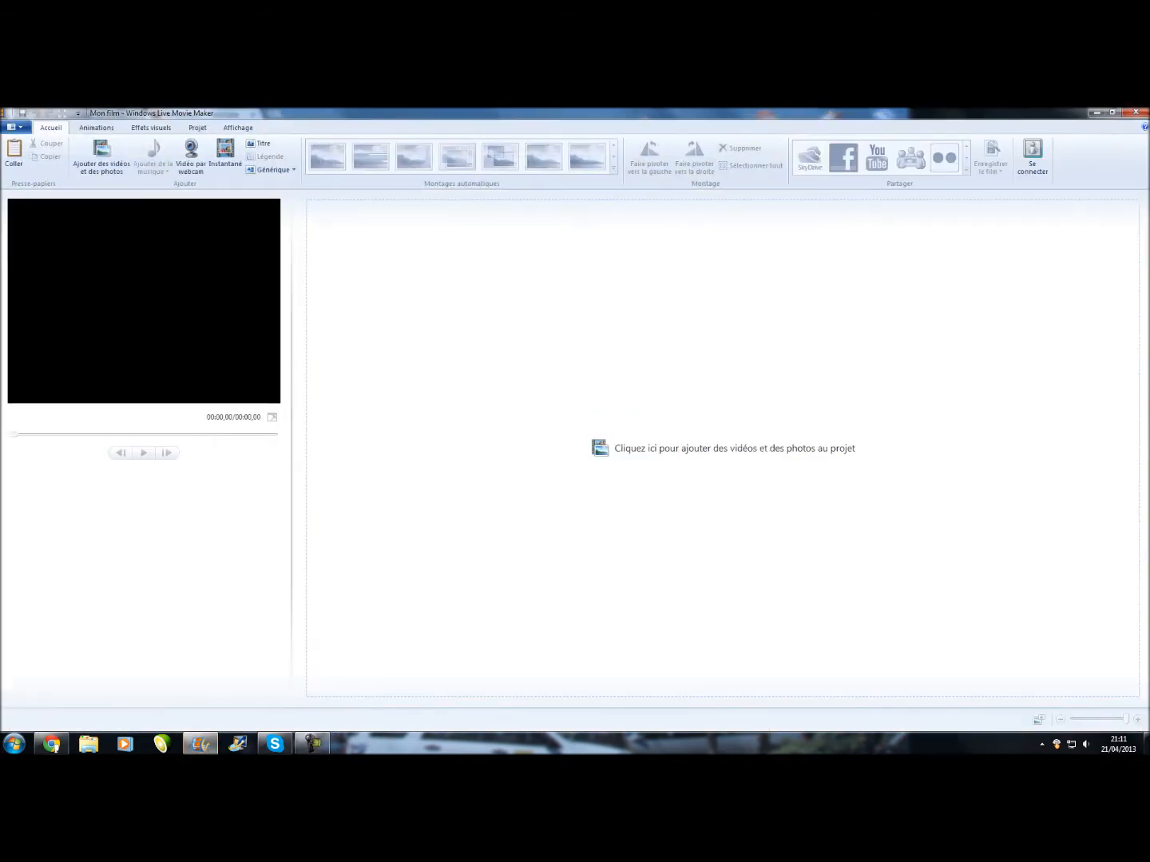
# - Widen the preview area and add the robot picture 271434 from the Images library to the project
pyautogui.moveTo(290, 449); pyautogui.dragTo(424, 448)
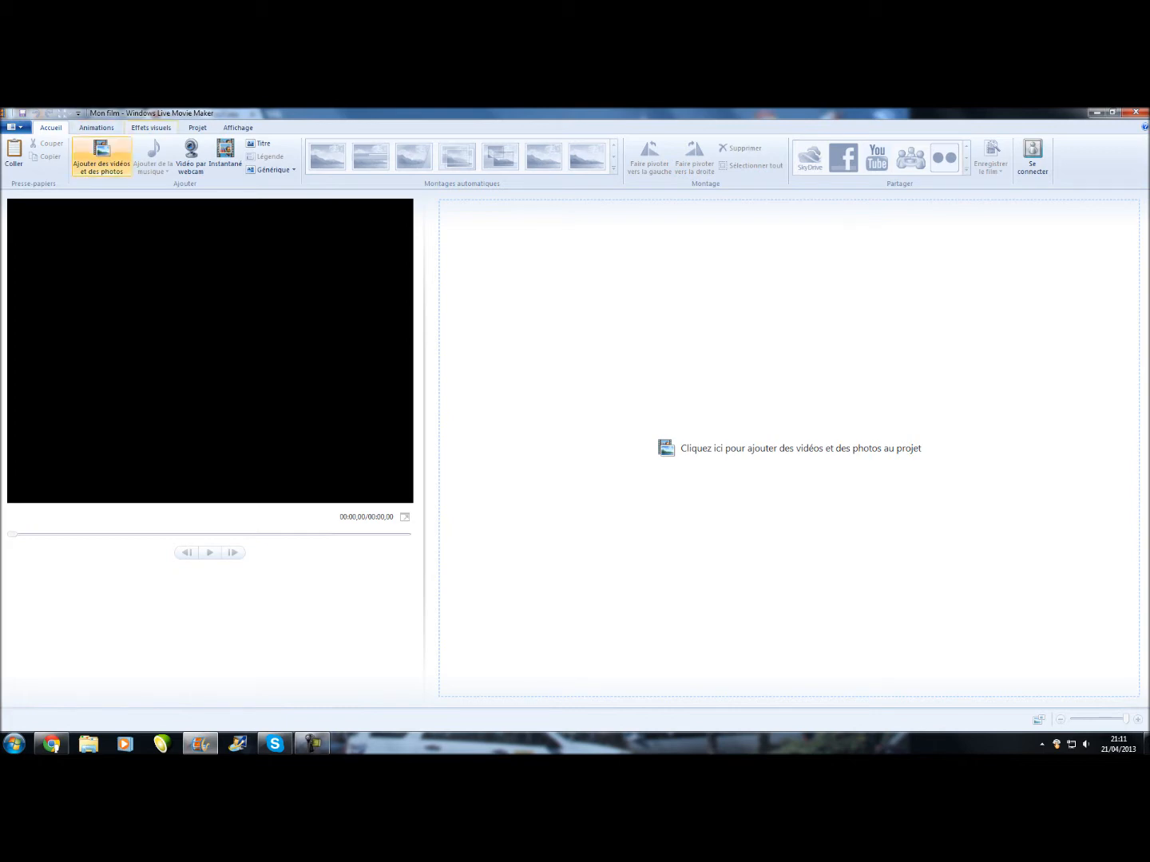
pyautogui.click(102, 155)
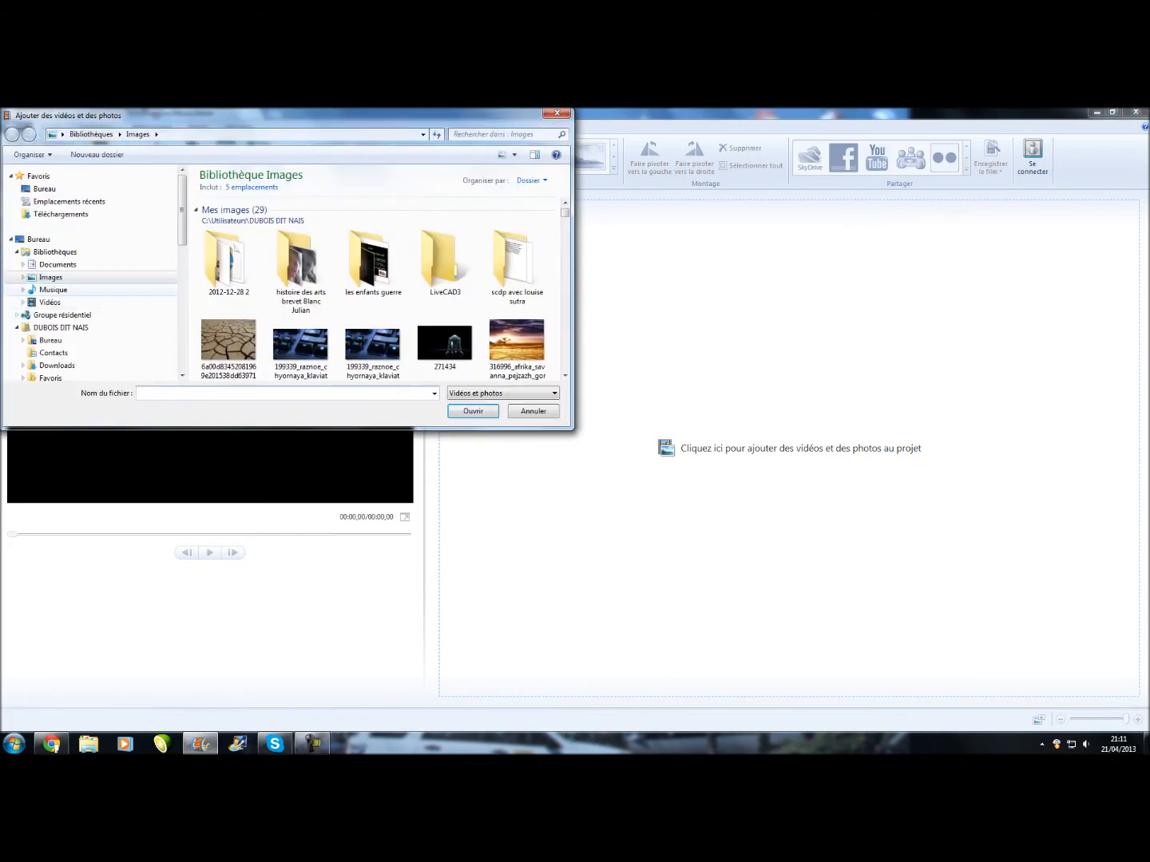
pyautogui.click(444, 343)
pyautogui.click(473, 410)
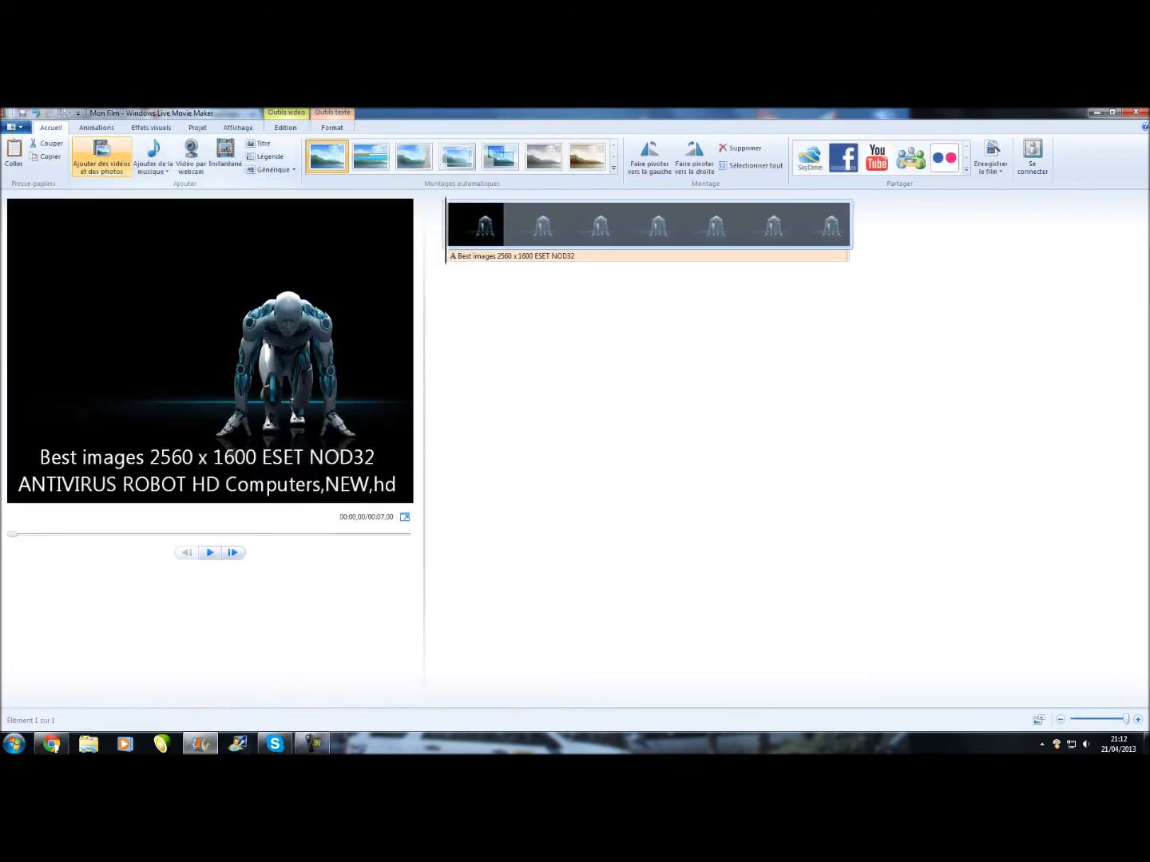
# - Add the second blue keyboard picture, the cracked-earth picture and the African savanna sunset picture to the project, in that order
pyautogui.click(102, 155)
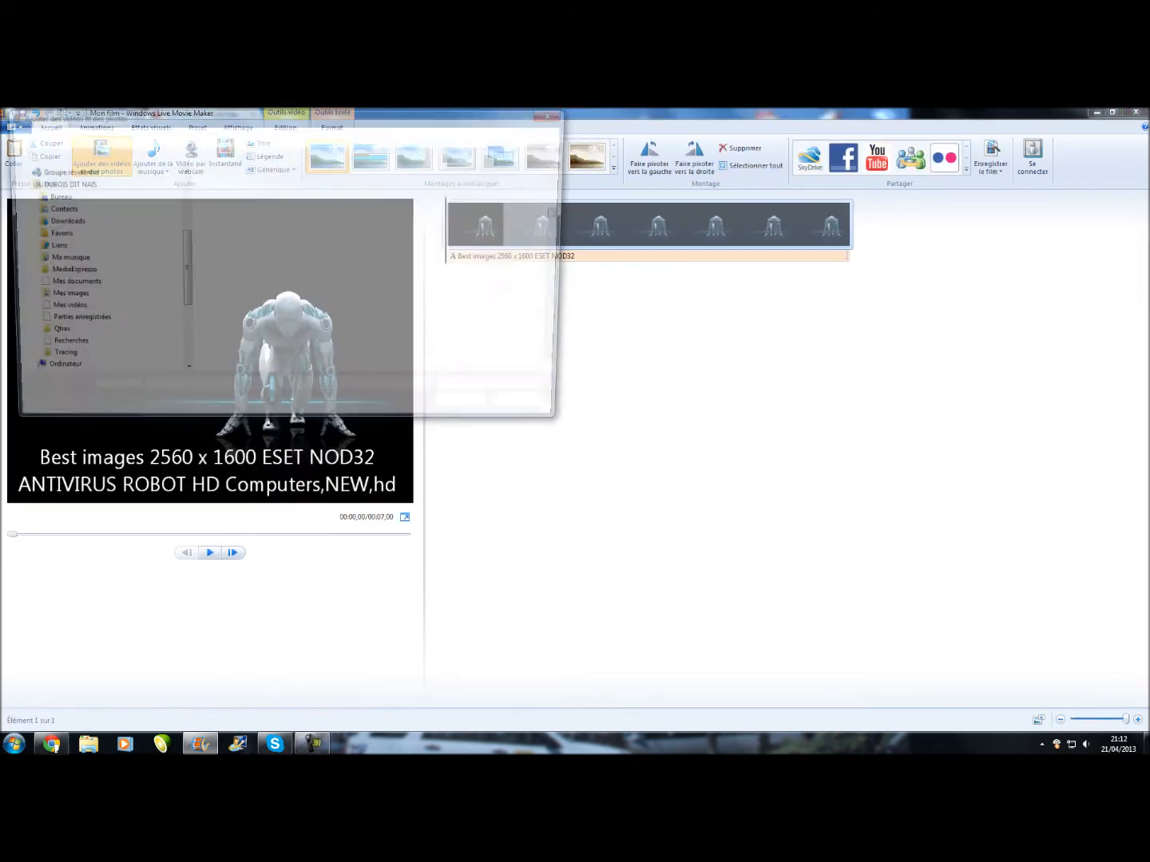
pyautogui.click(372, 347)
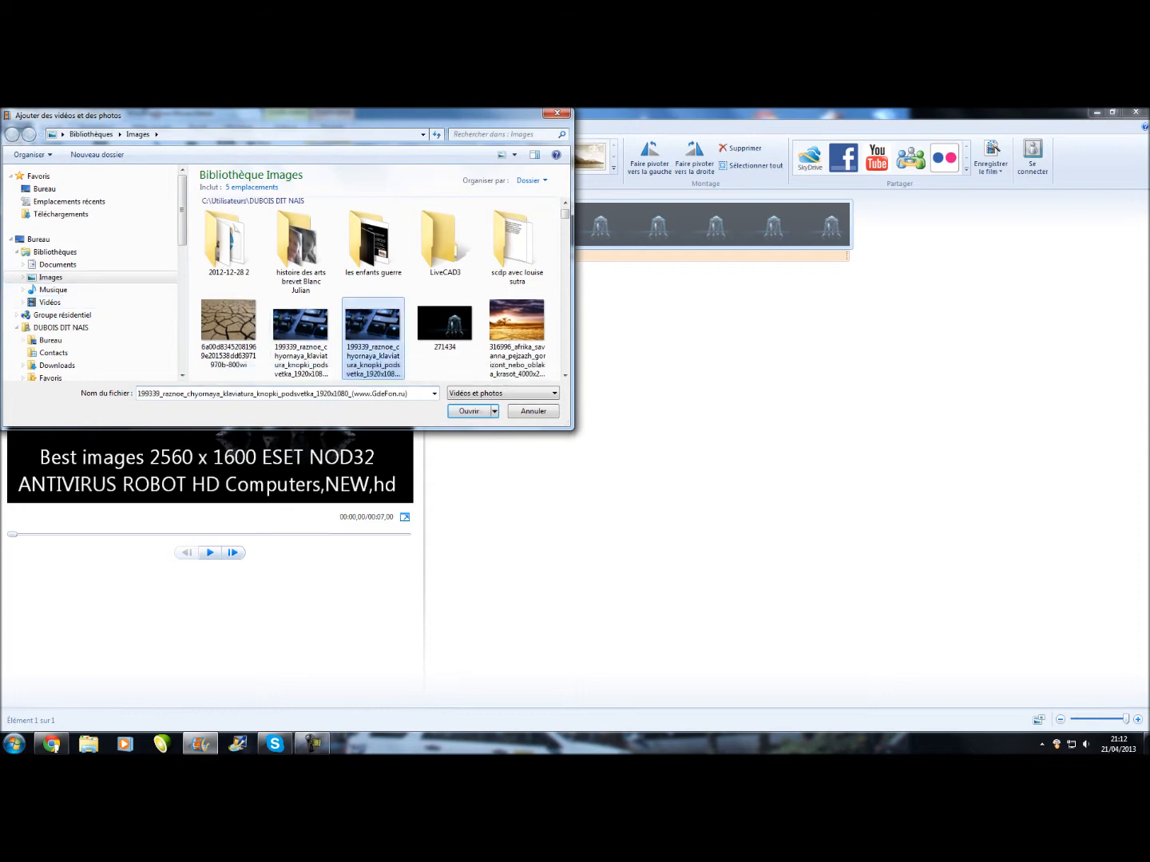
pyautogui.doubleClick(373, 344)
pyautogui.click(102, 155)
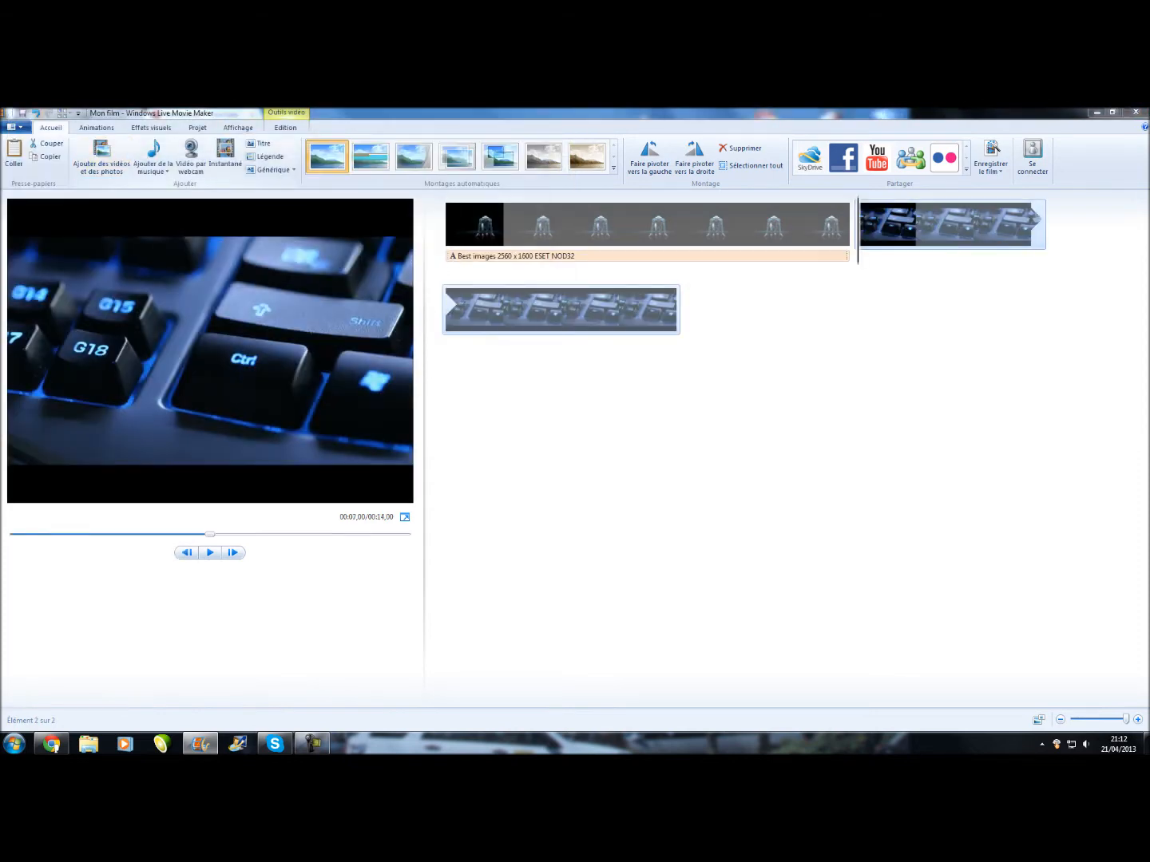
pyautogui.doubleClick(228, 339)
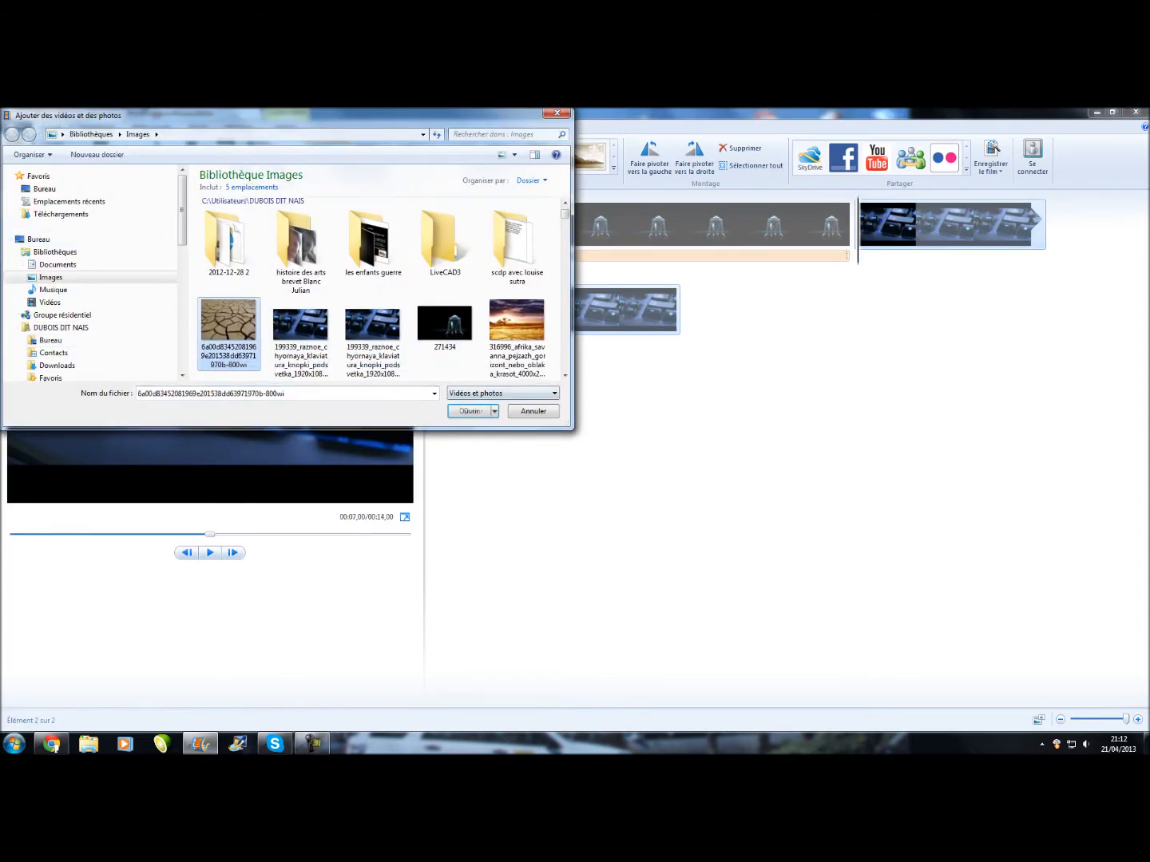
pyautogui.click(101, 155)
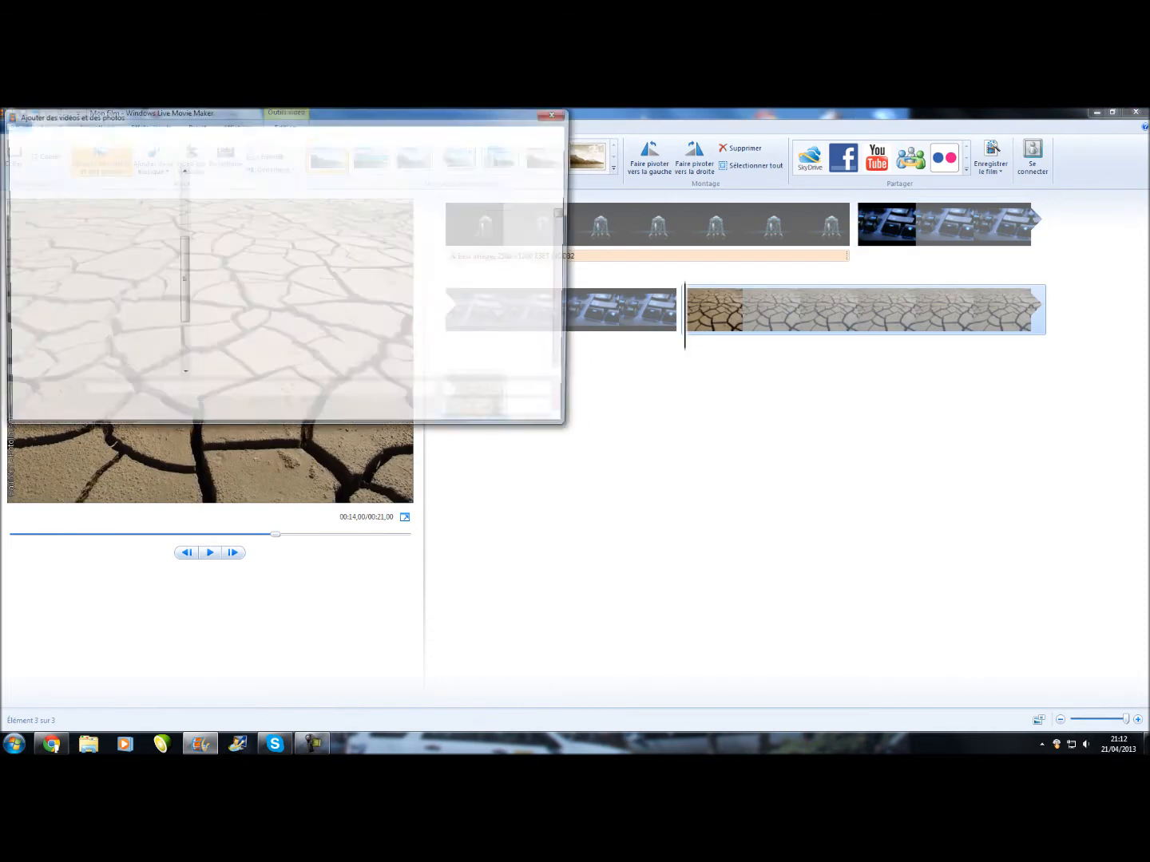
pyautogui.doubleClick(516, 341)
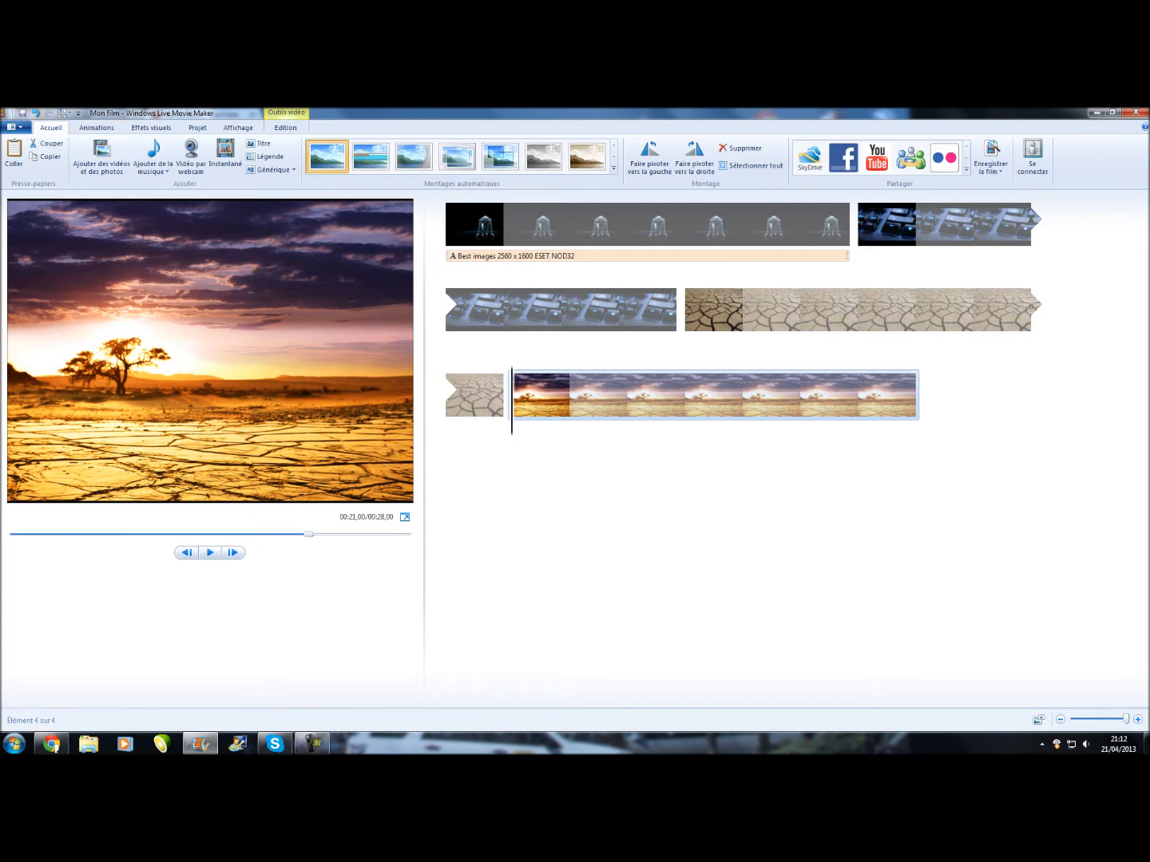
# - Delete the "Best images 2560 x 1600 ESET NOD32" caption attached to the robot clip
pyautogui.click(648, 224)
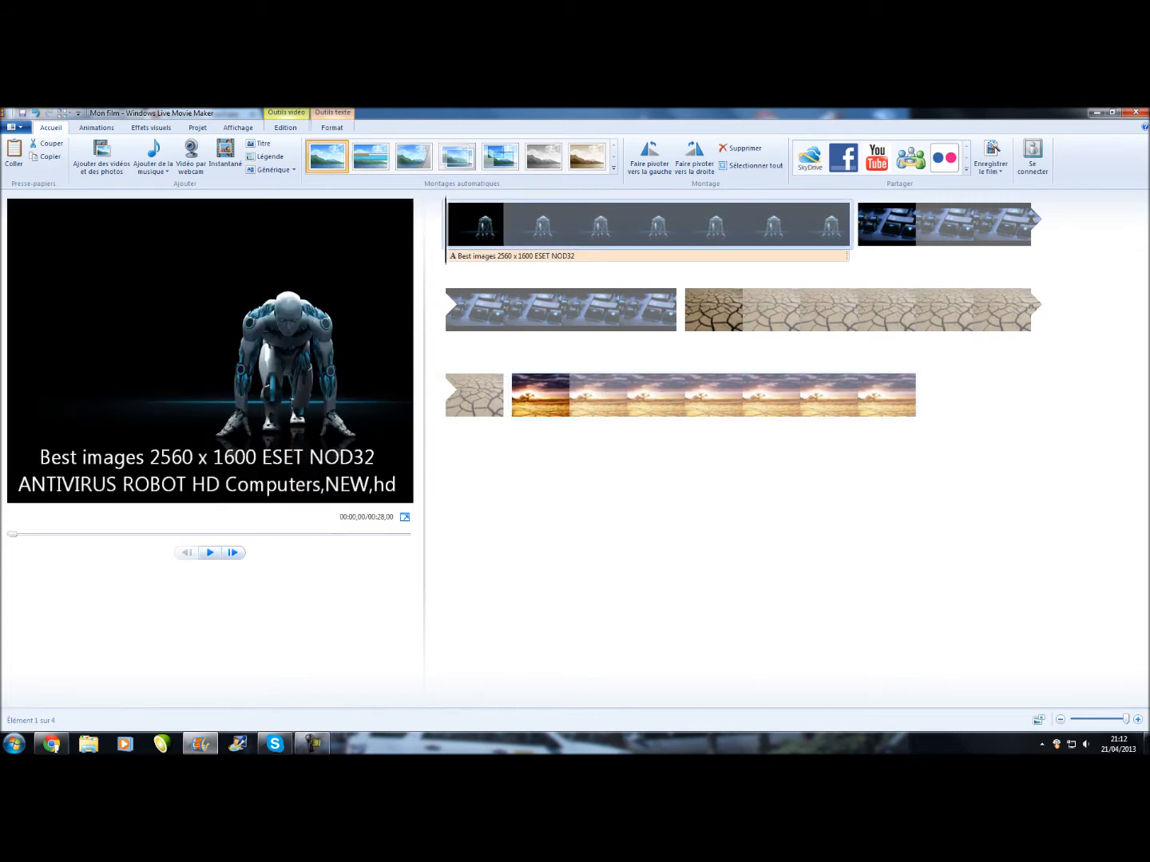
pyautogui.click(521, 255)
pyautogui.rightClick(522, 255)
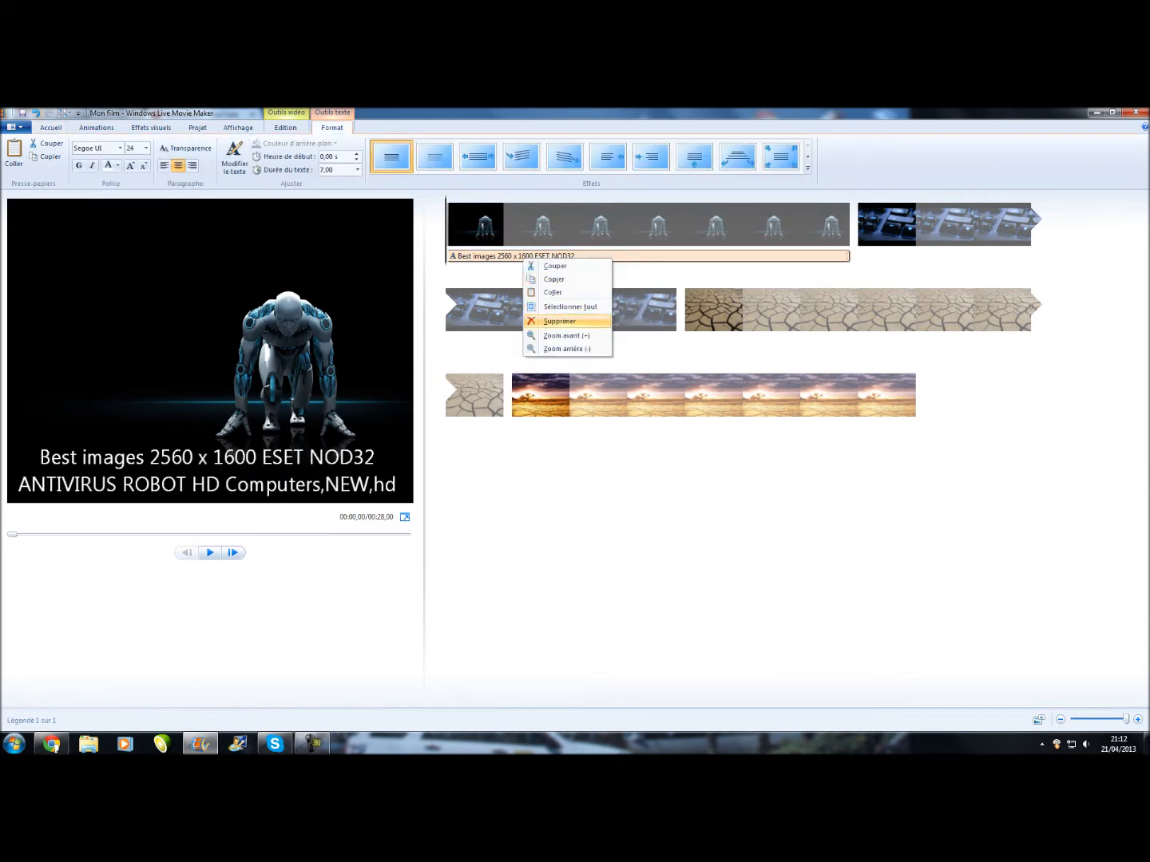
pyautogui.click(559, 321)
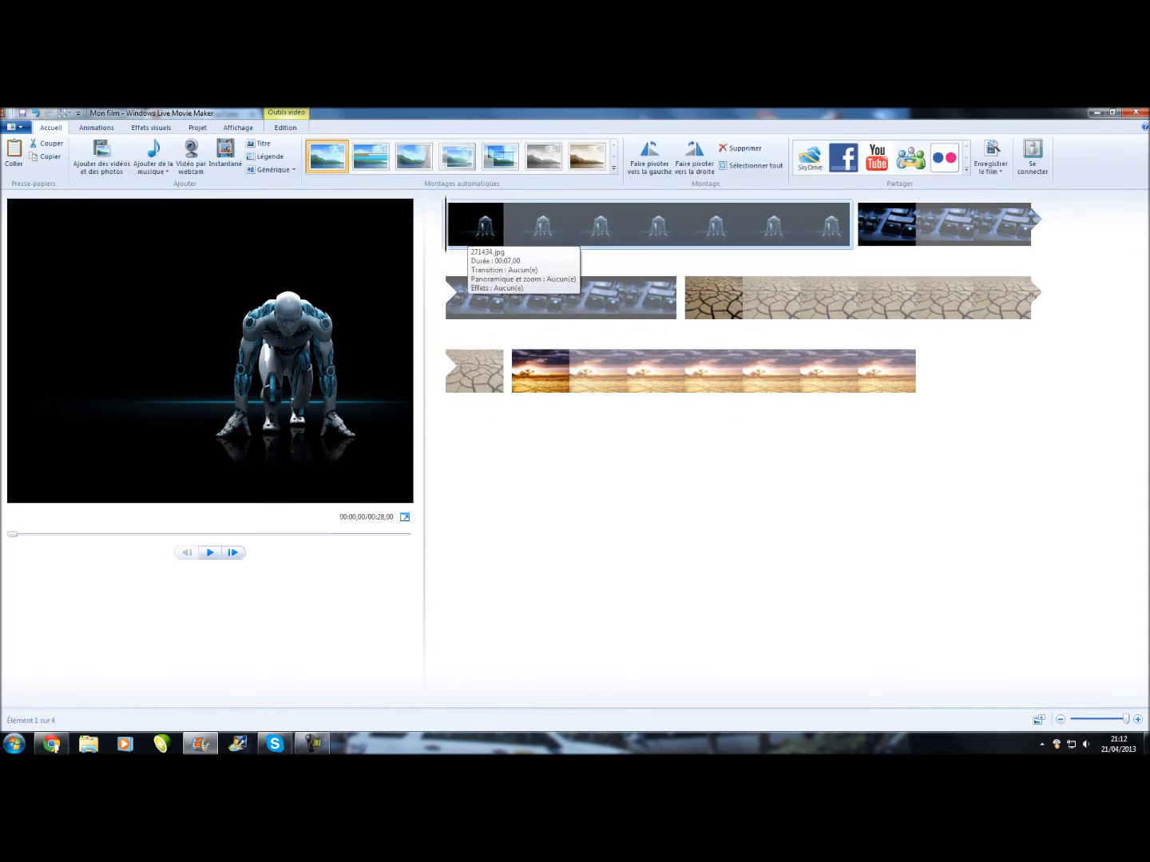
# - Add credits (Générique) to the project and move their black background clip to the start of the timeline
pyautogui.click(271, 169)
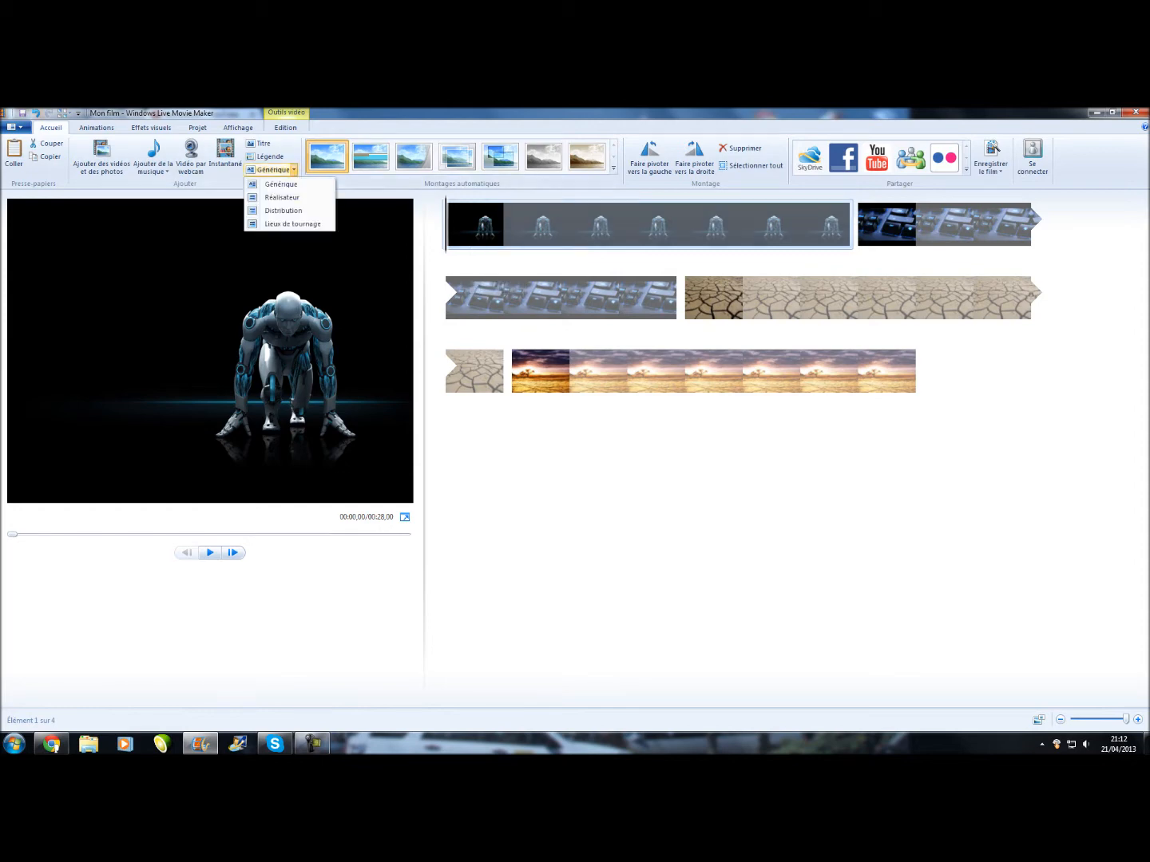
pyautogui.click(268, 182)
pyautogui.moveTo(982, 427); pyautogui.dragTo(451, 255)
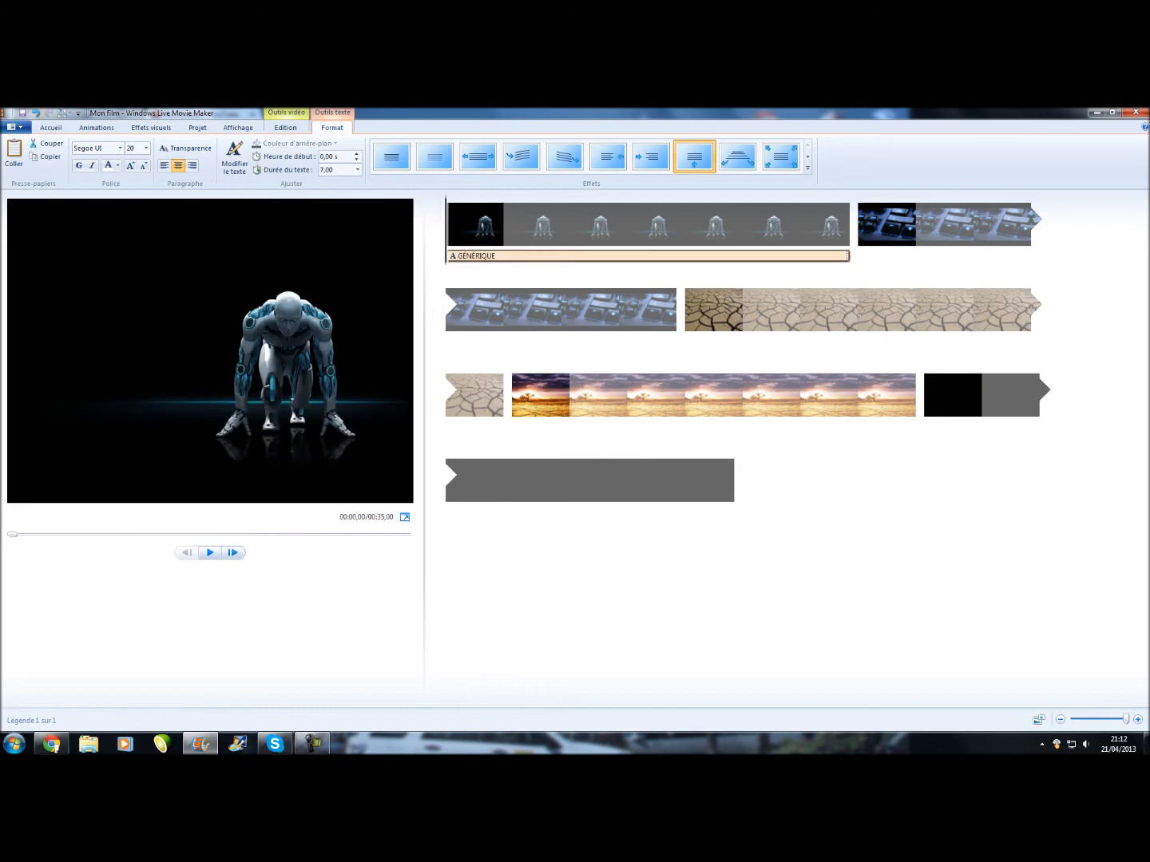
pyautogui.moveTo(981, 399); pyautogui.dragTo(445, 231)
# - Delete the GÉNÉRIQUE caption under the robot clip
pyautogui.click(917, 255)
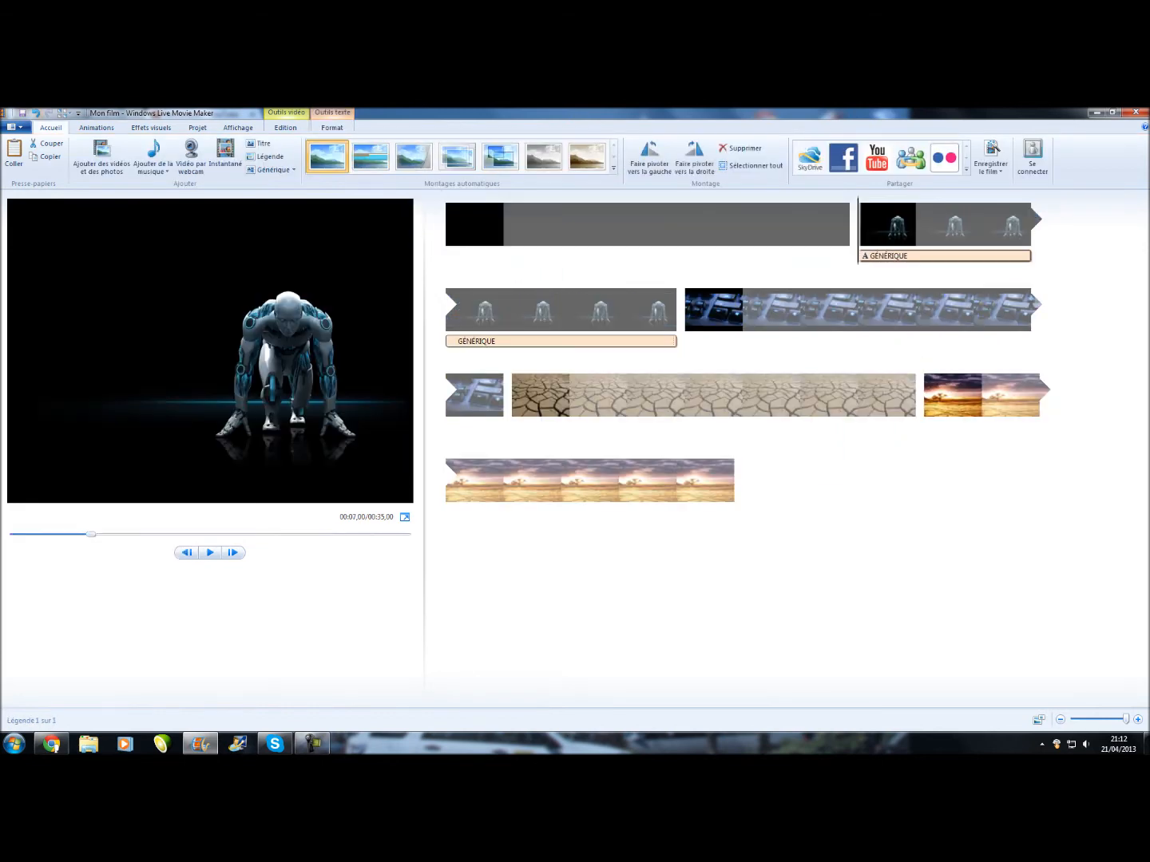
pyautogui.rightClick(919, 257)
pyautogui.click(955, 320)
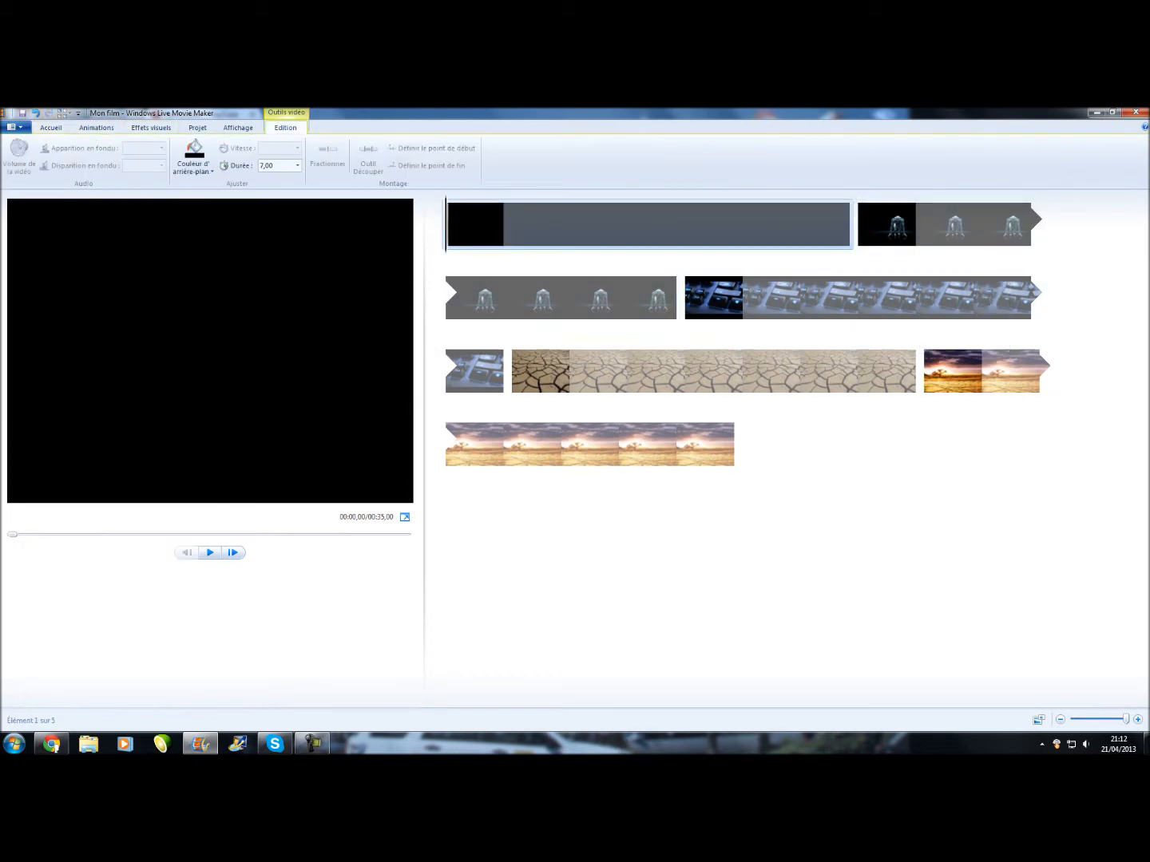
# - Add a caption (Légende) to the opening black clip and enter the creator's pseudonym as its text
pyautogui.click(50, 128)
pyautogui.click(267, 155)
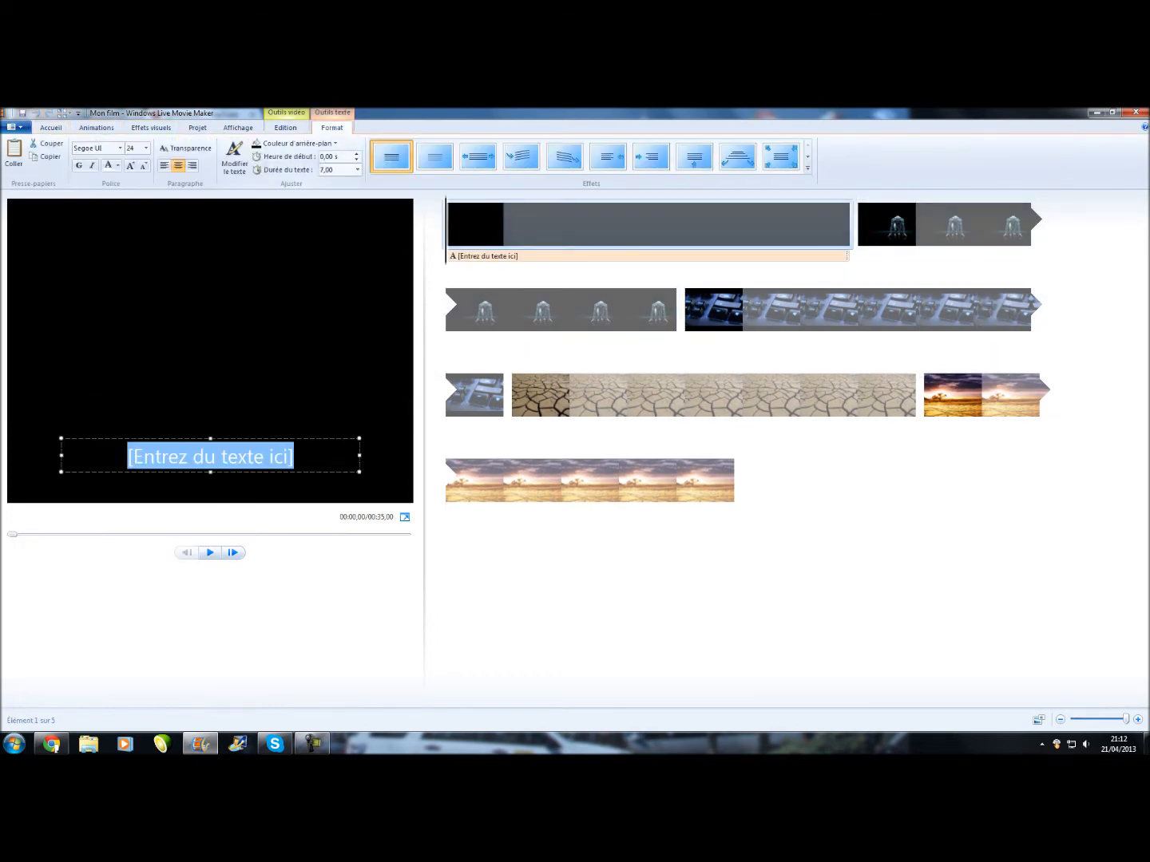
pyautogui.write('P')
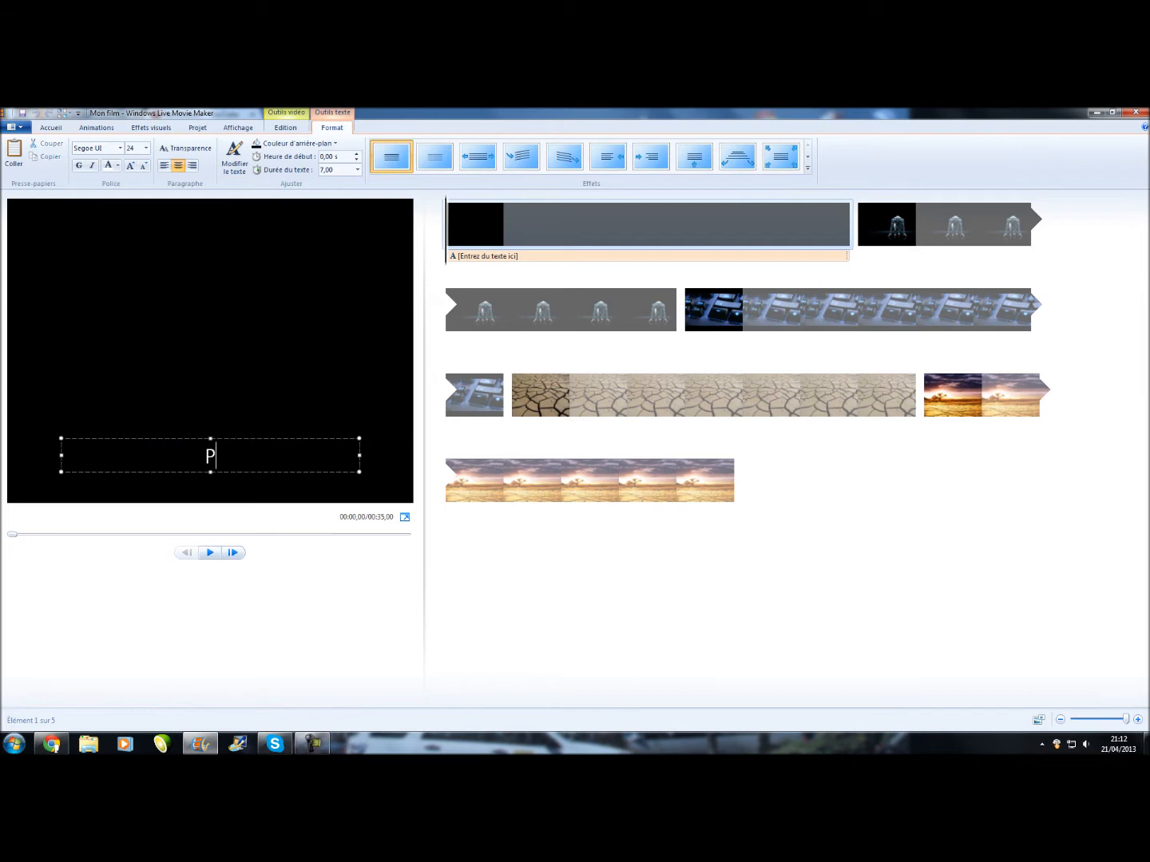
pyautogui.write('arfoisJUlian')
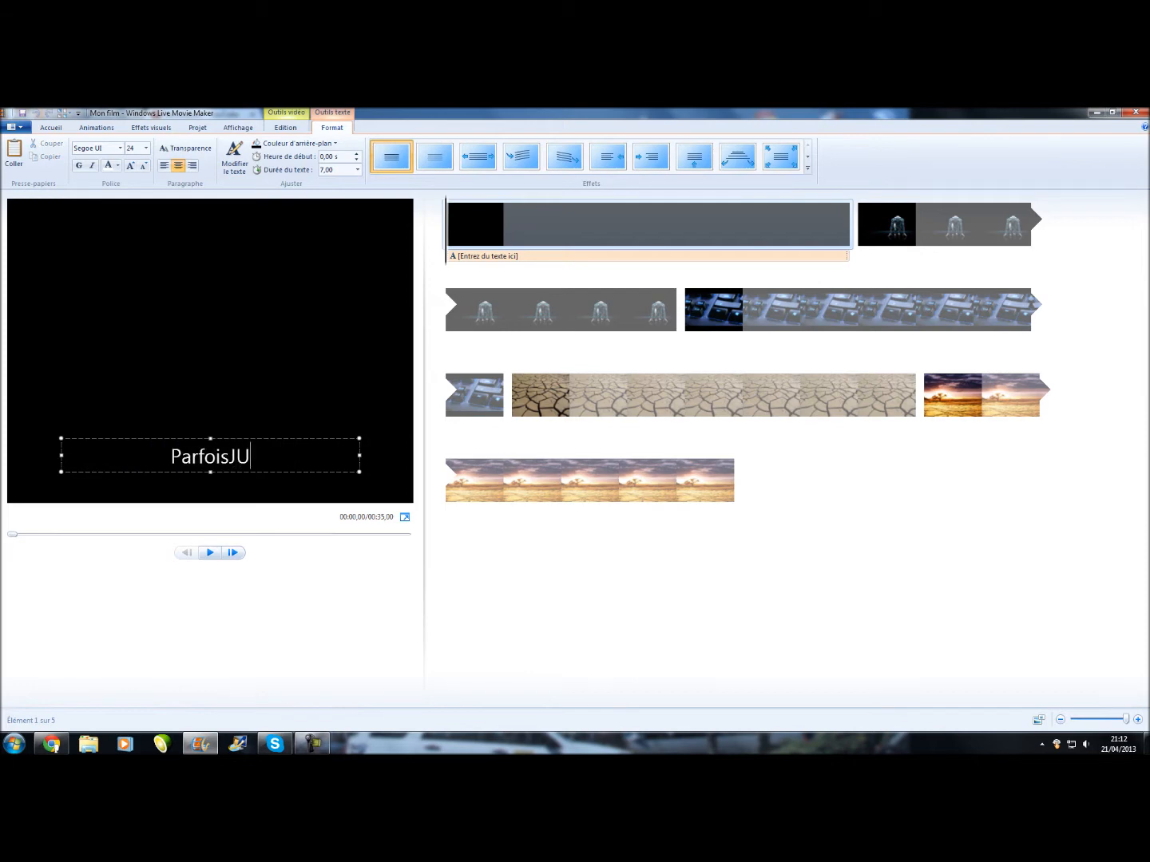
pyautogui.press('BackSpace')
pyautogui.press('BackSpace')
pyautogui.press('BackSpace')
pyautogui.press('BackSpace')
pyautogui.press('BackSpace')
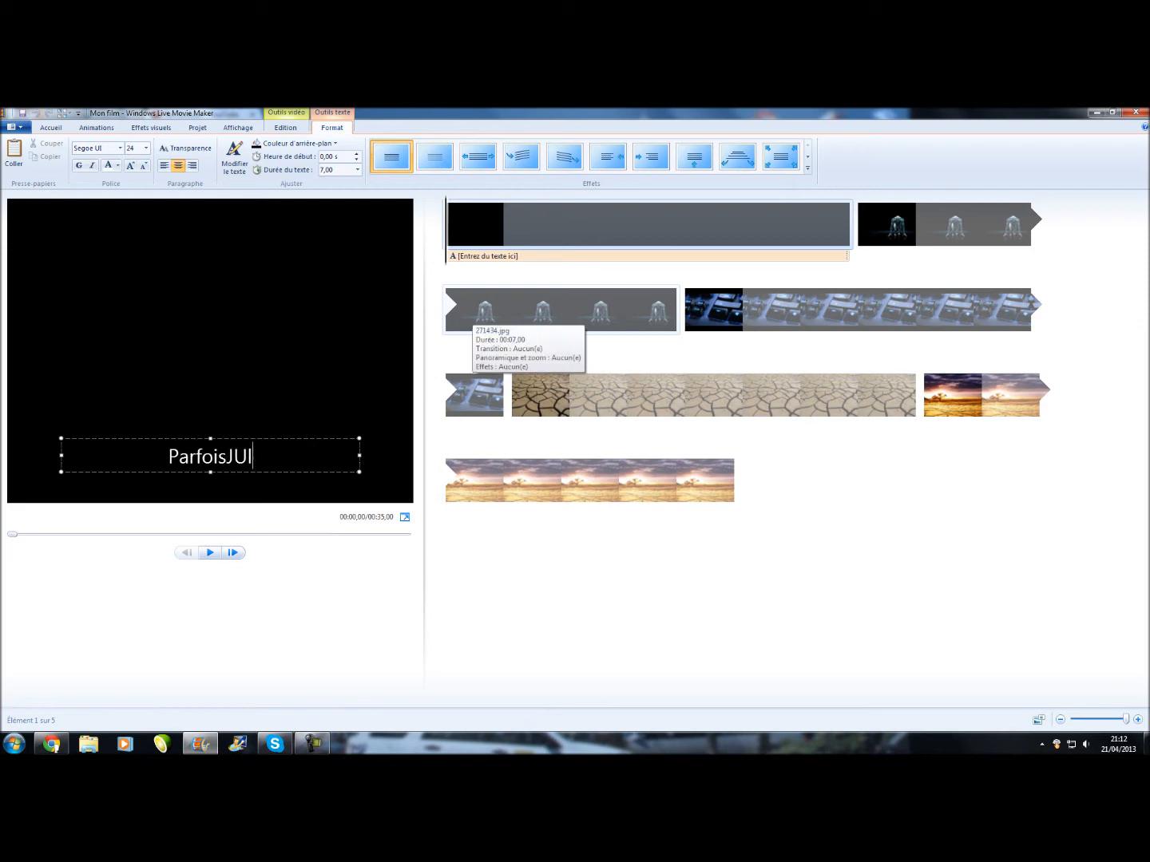
pyautogui.write('ulian')
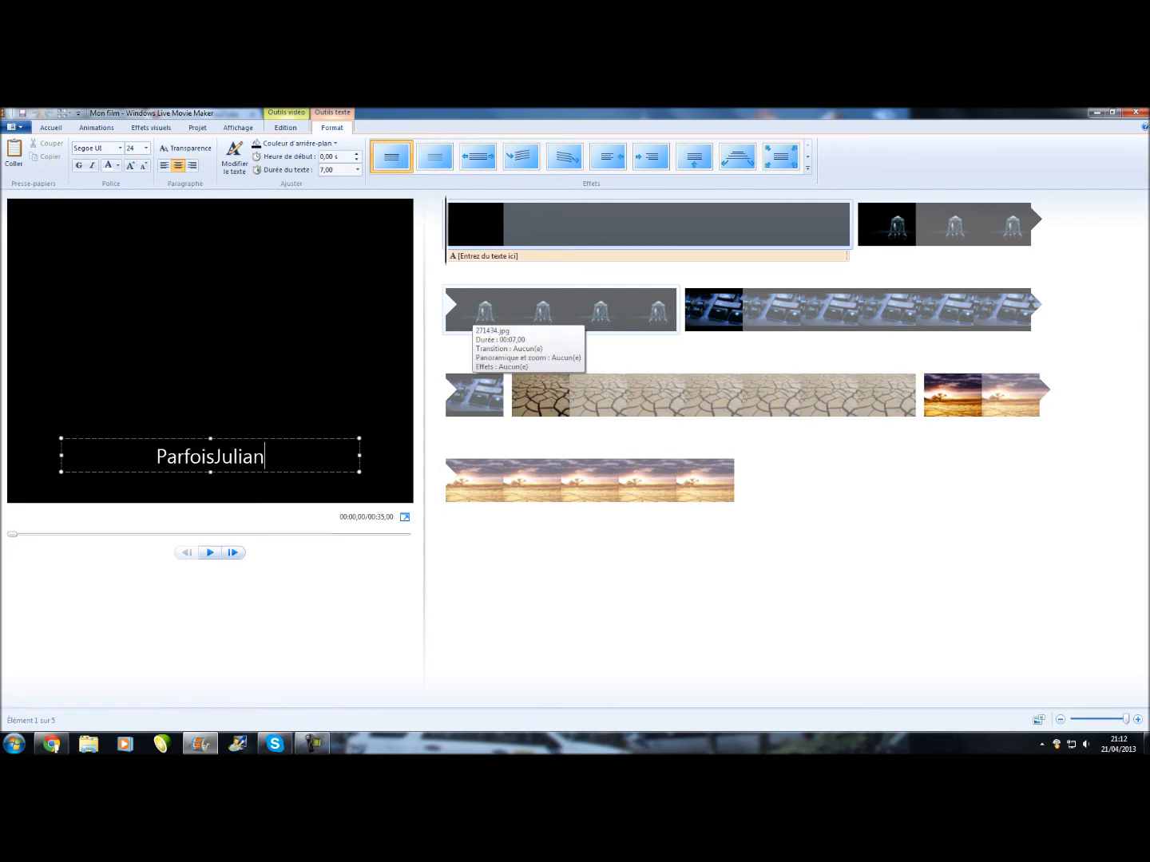
# - Colour all of the caption text teal blue and set its size to 40
pyautogui.hotkey('ctrl', 'a')
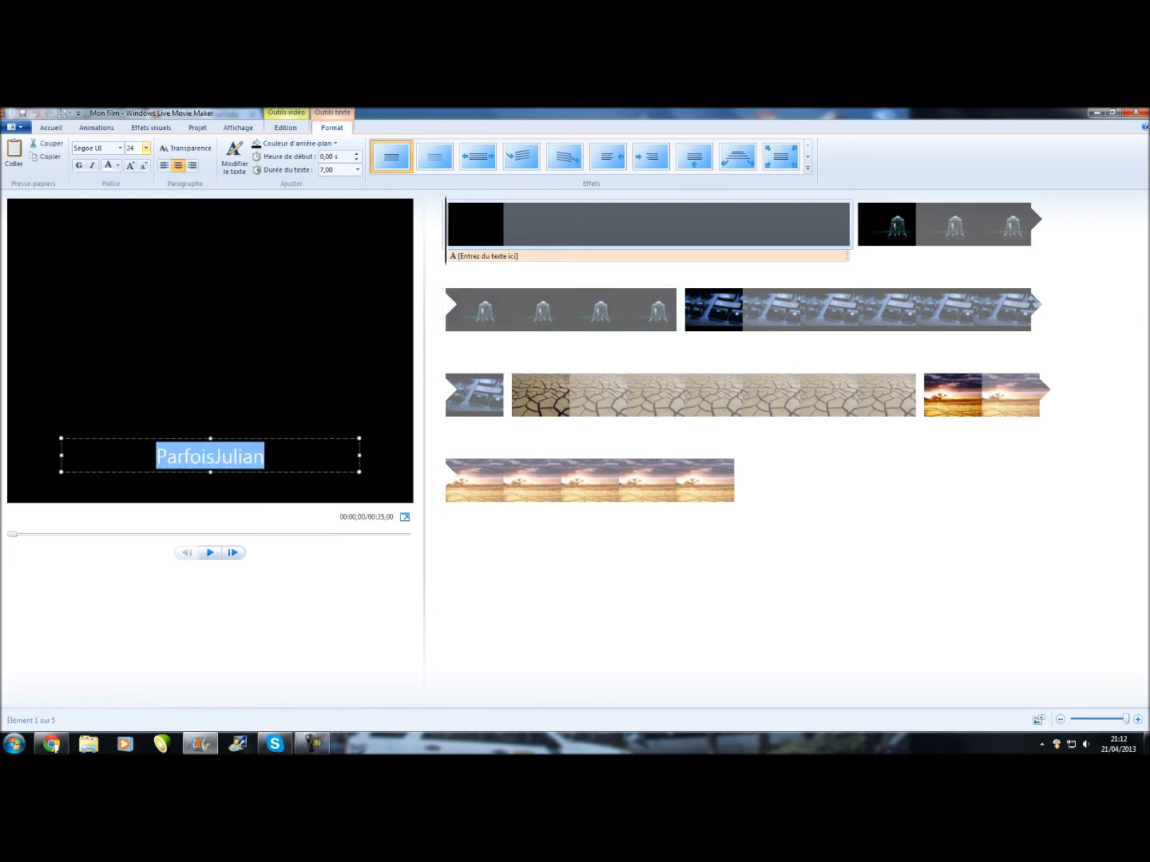
pyautogui.click(117, 165)
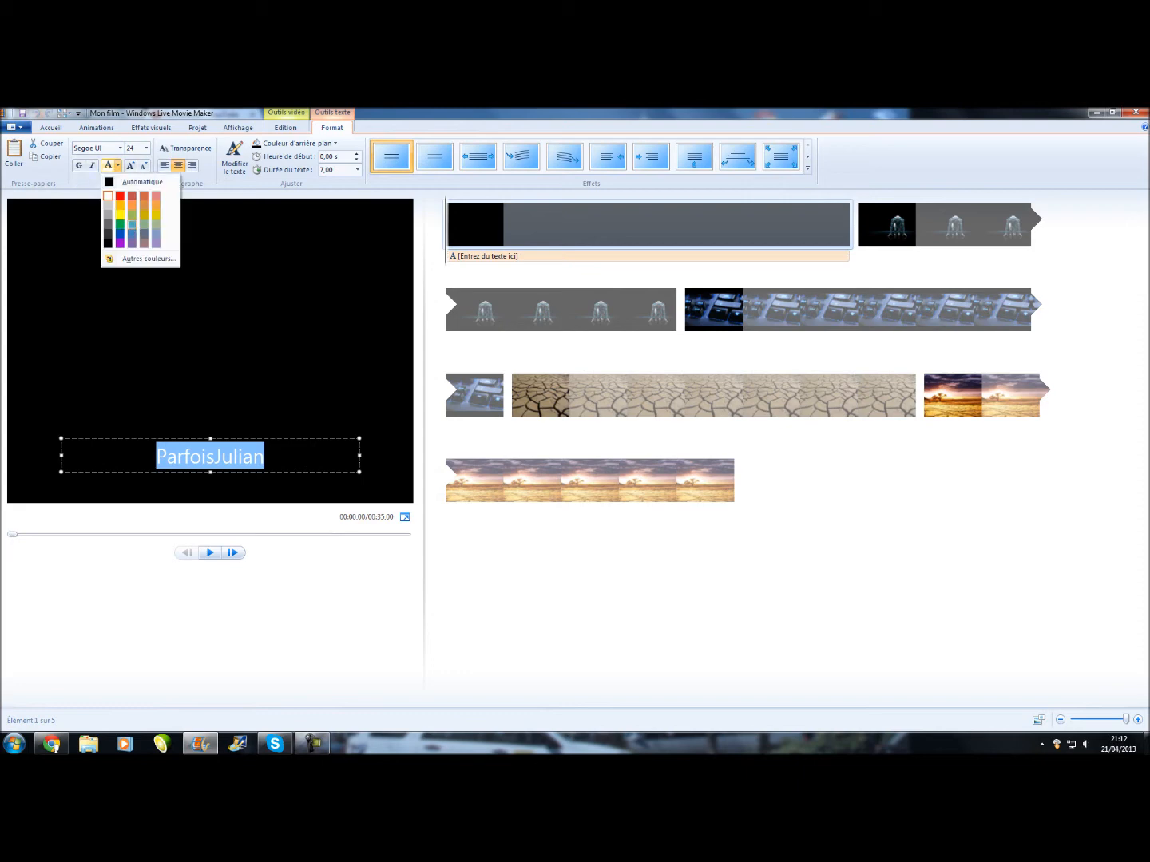
pyautogui.click(132, 231)
pyautogui.click(146, 148)
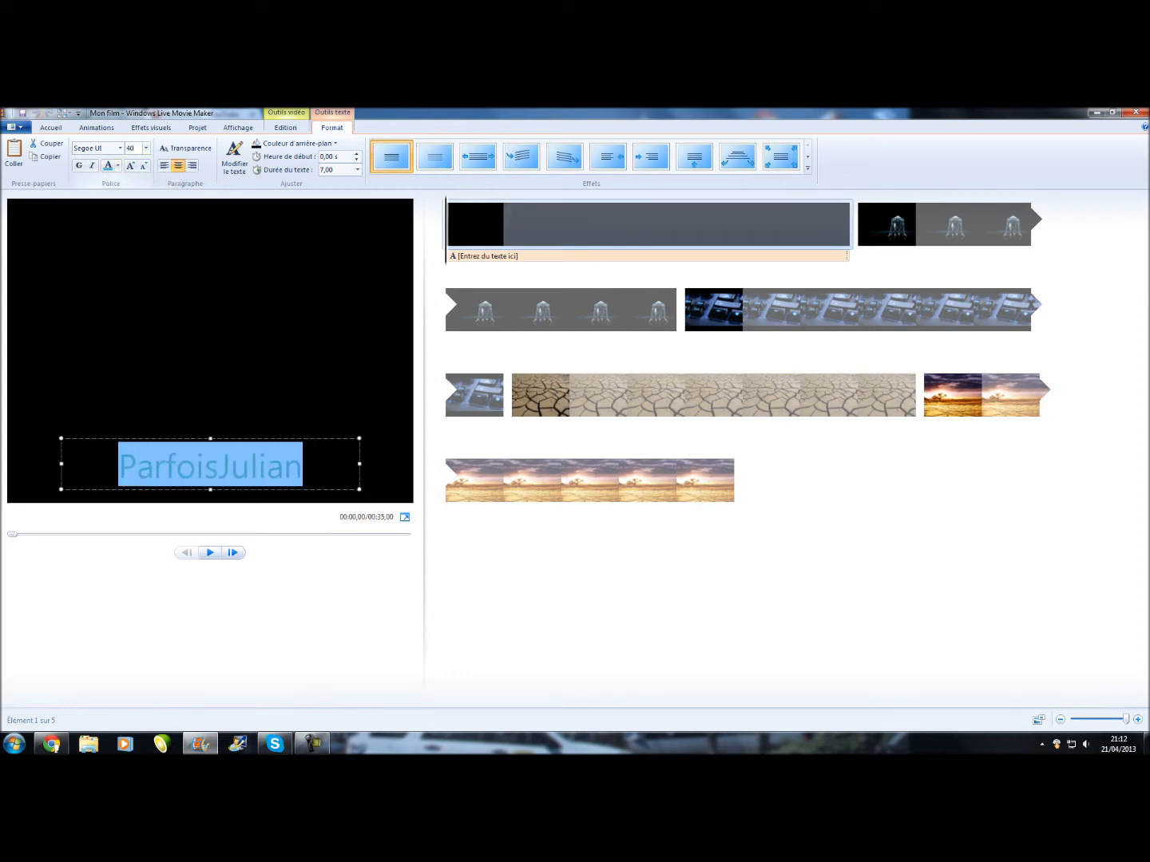
# - Change the caption's font to Bloody
pyautogui.click(119, 148)
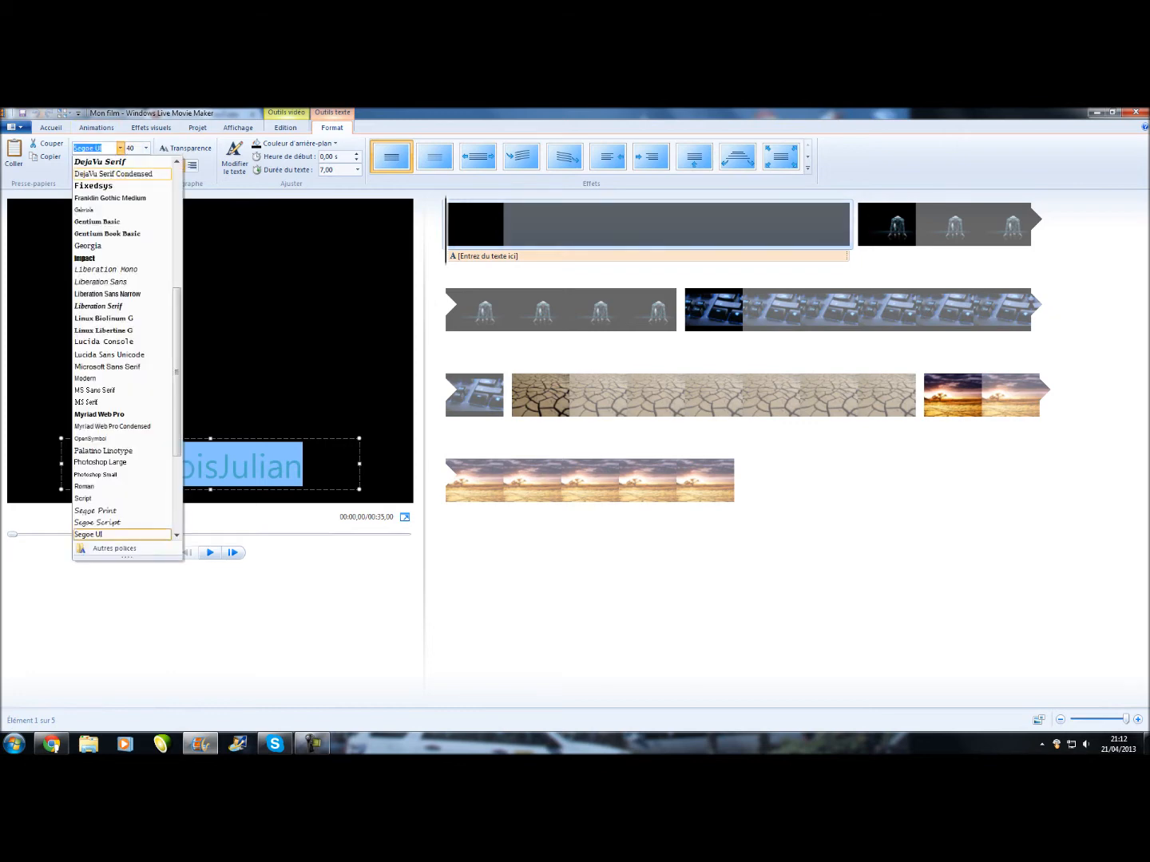
pyautogui.scroll(4, 124, 343)
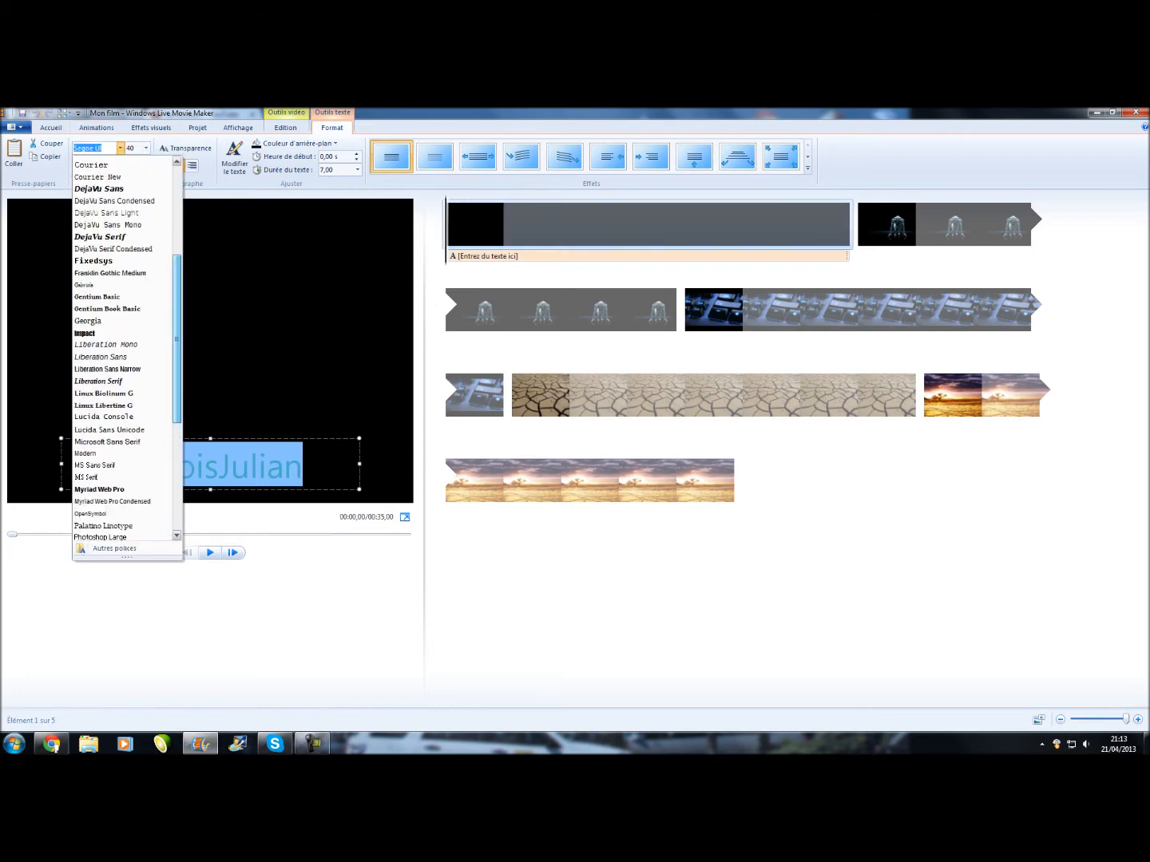
pyautogui.scroll(5, 124, 342)
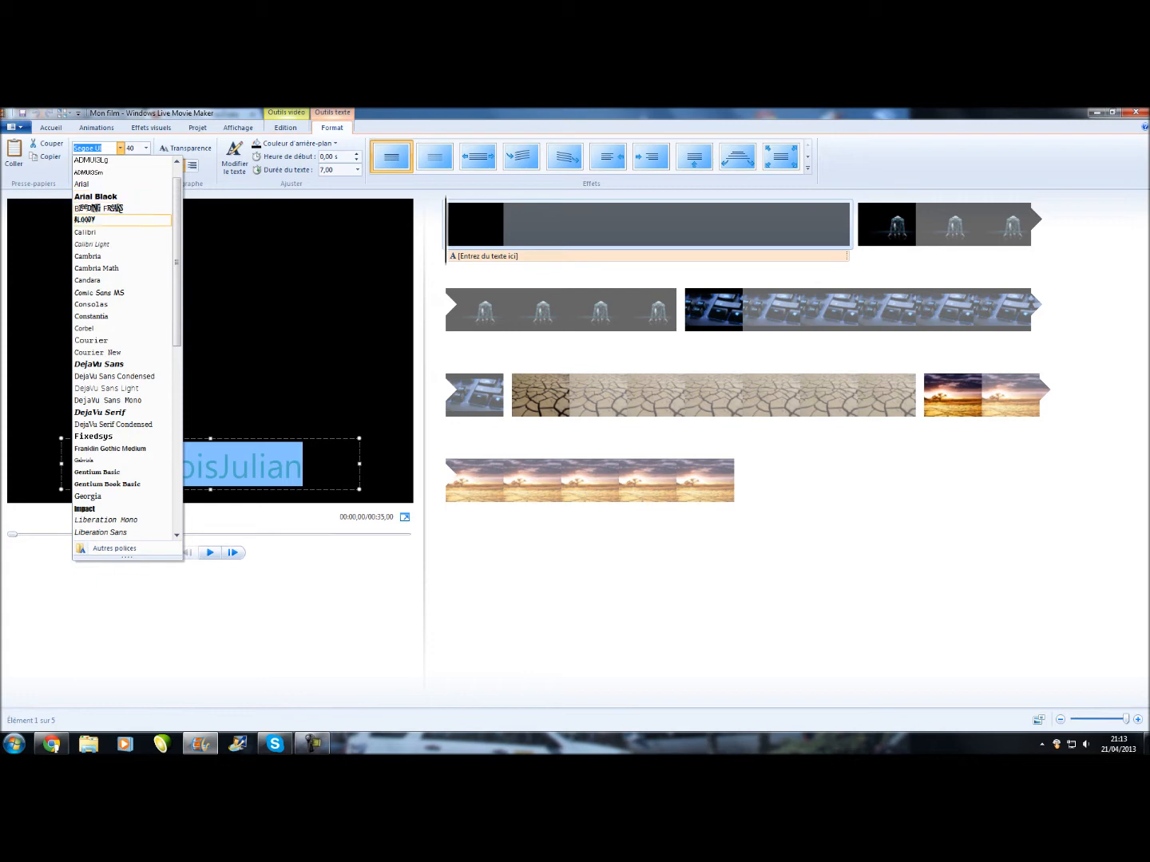
pyautogui.click(104, 214)
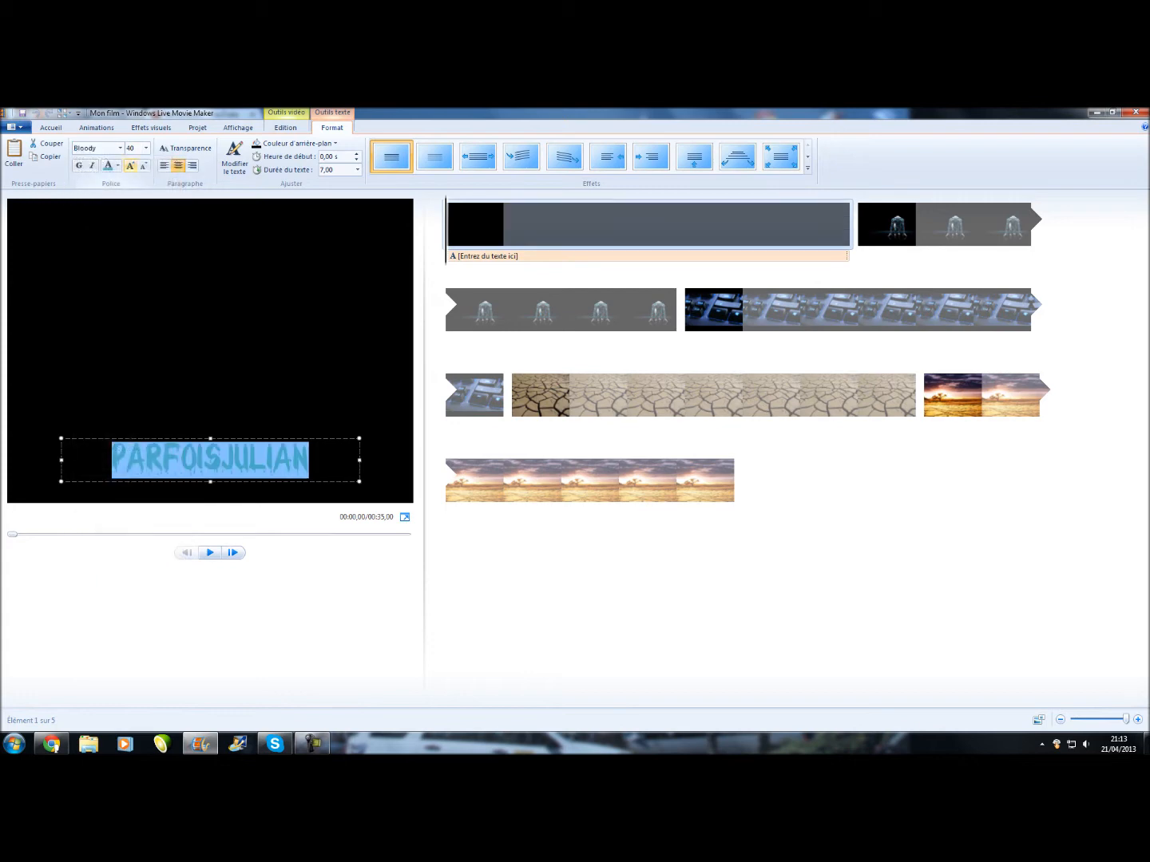
# - Italicize the caption and increase its size to 48, with the text centred
pyautogui.click(92, 165)
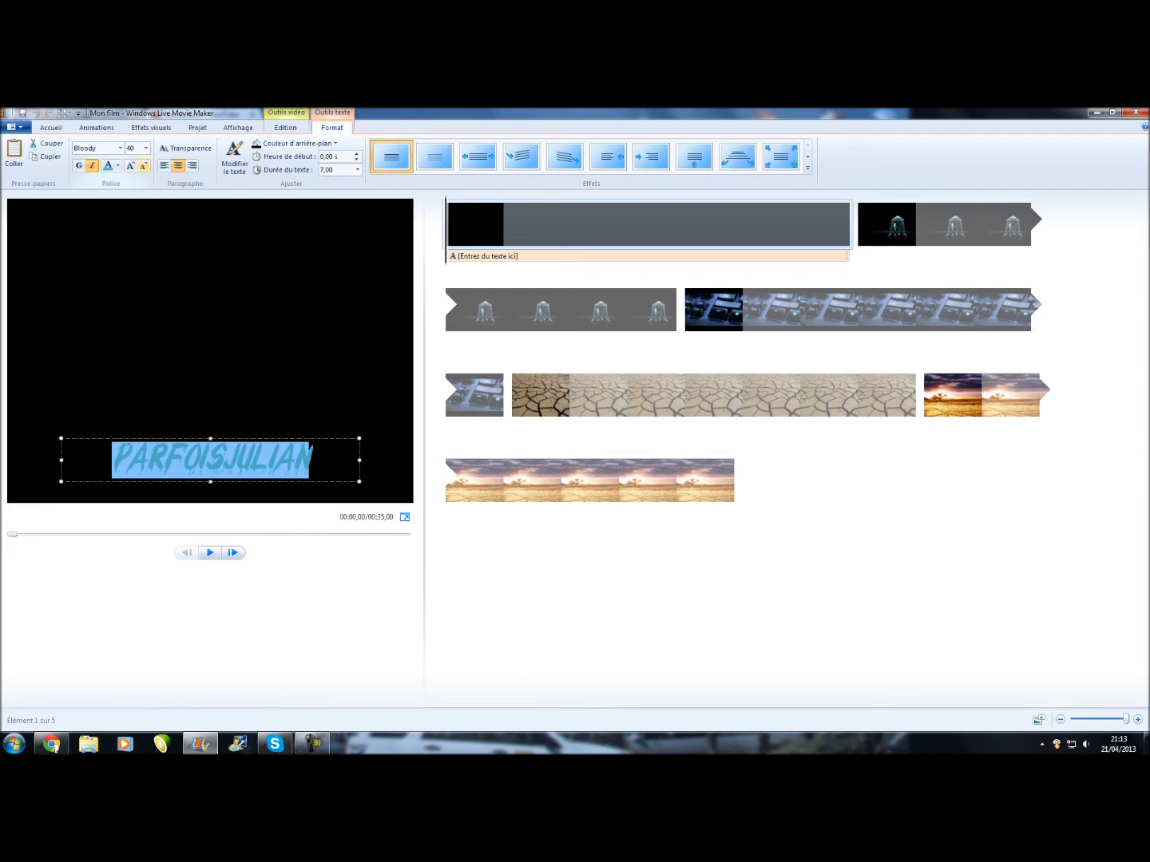
pyautogui.click(143, 166)
pyautogui.click(131, 165)
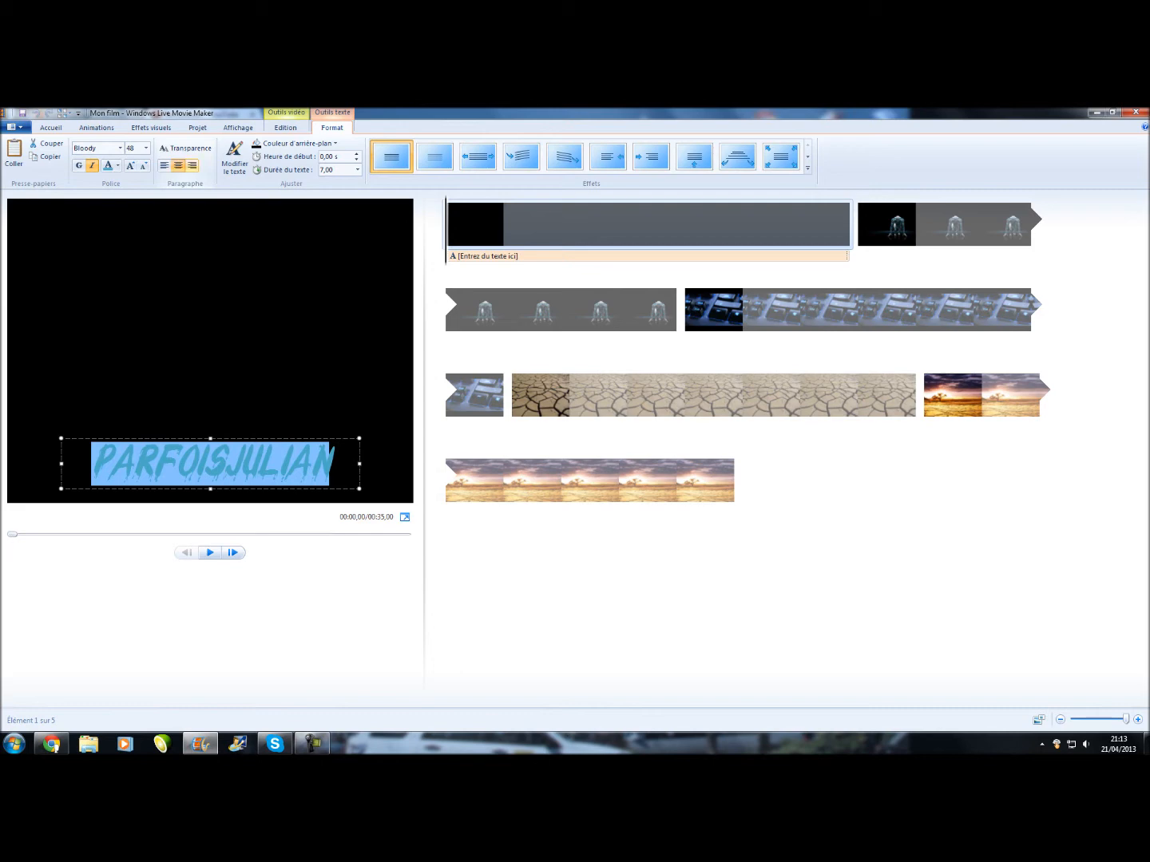
pyautogui.click(185, 147)
pyautogui.moveTo(164, 166); pyautogui.dragTo(178, 165)
pyautogui.click(211, 335)
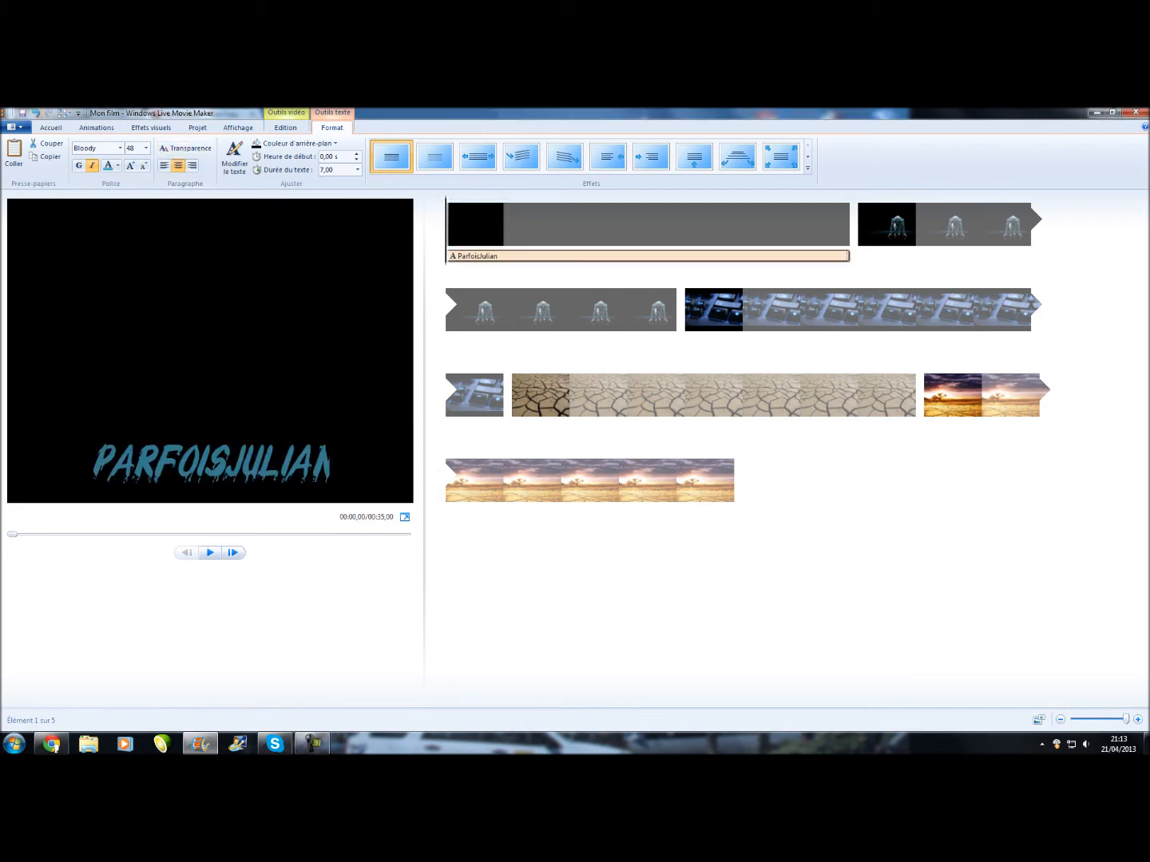
# - Set the background colour of the opening title clip to the dark purple from the basic colours
pyautogui.click(298, 143)
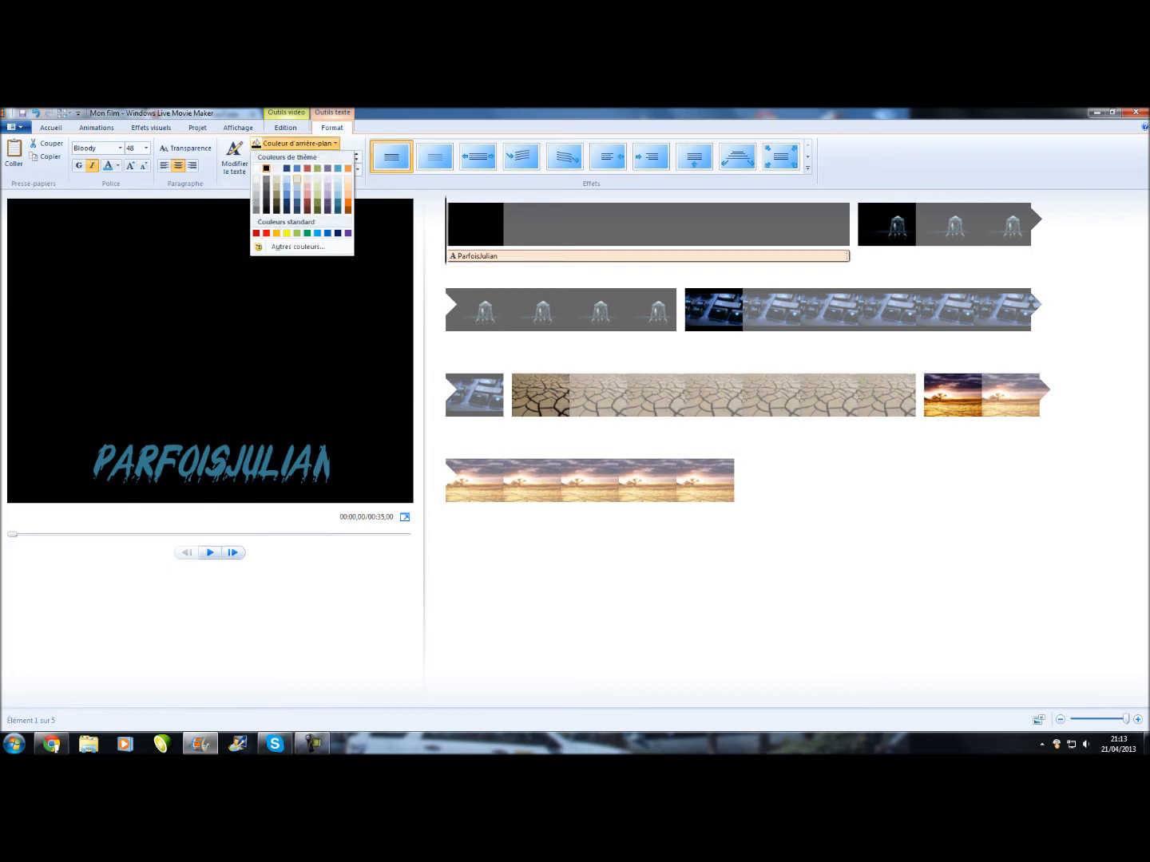
pyautogui.click(297, 246)
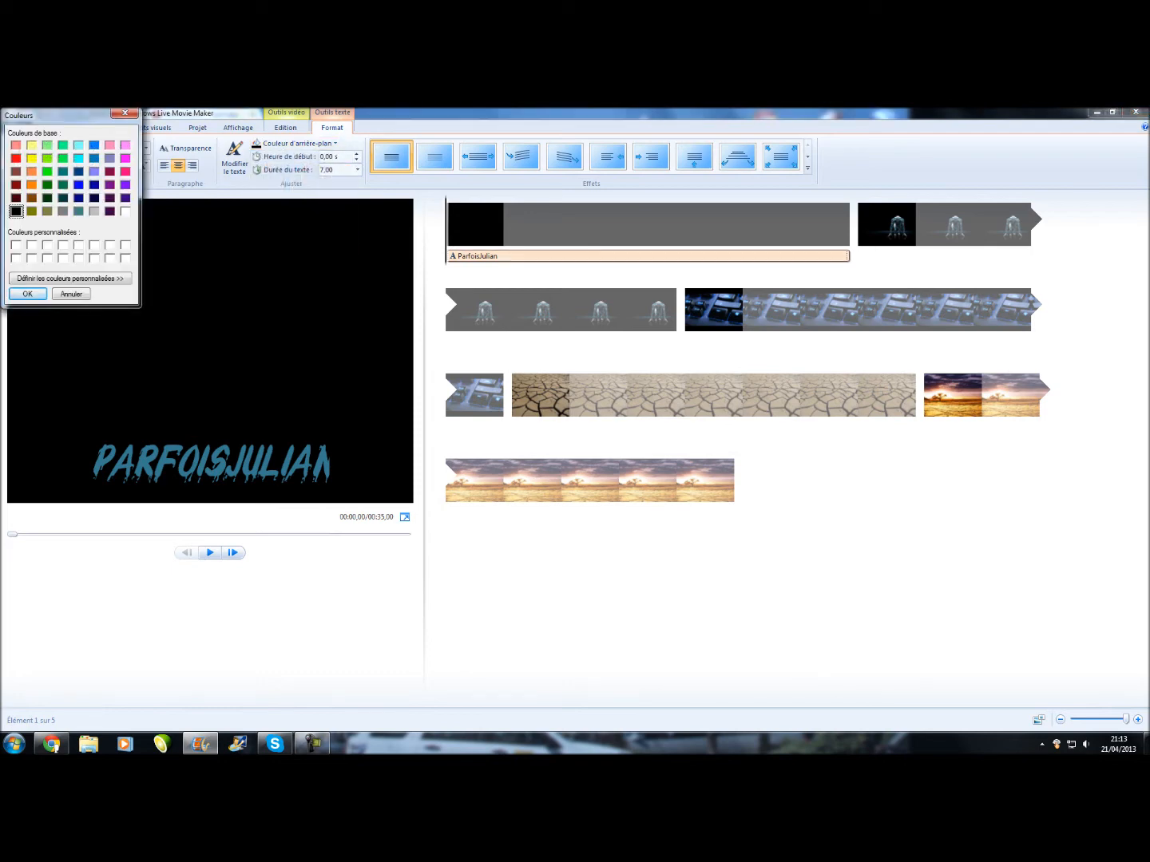
pyautogui.click(125, 198)
pyautogui.press('Return')
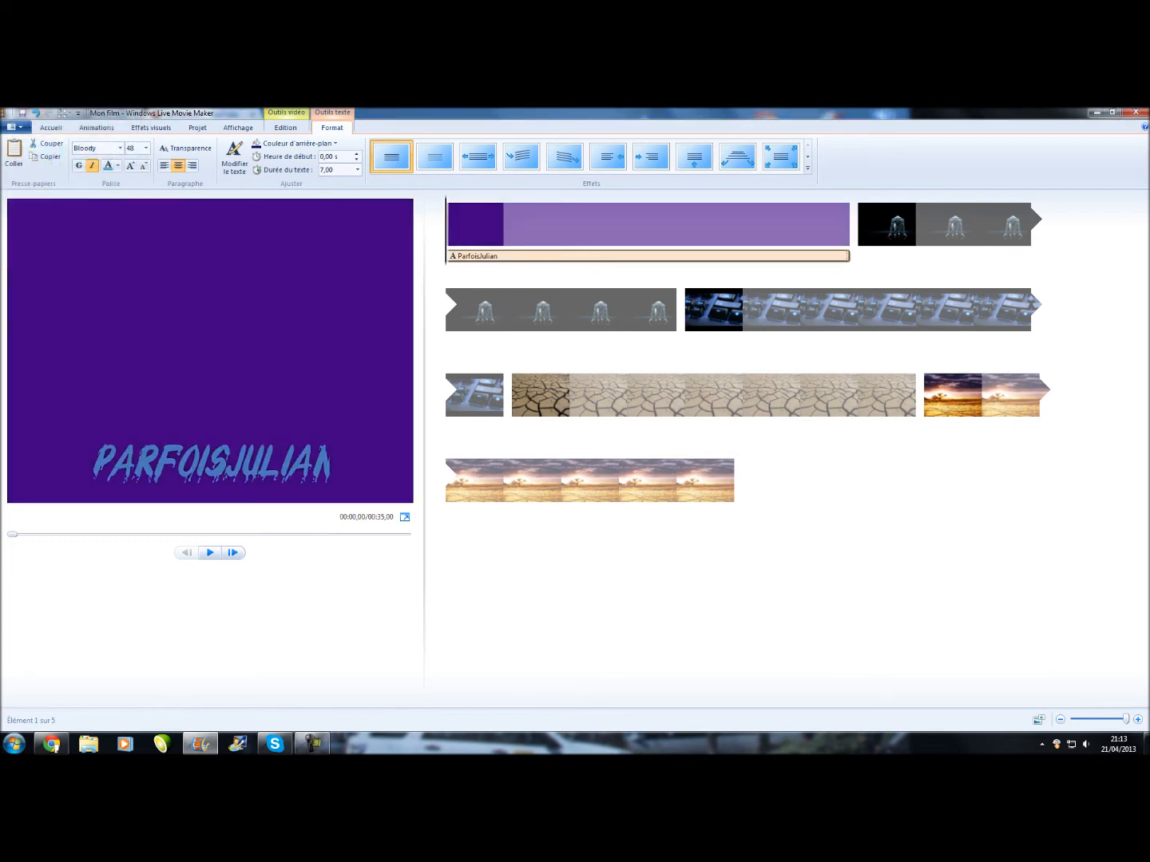
# - Apply the effect that enlarges the text outward to the title caption and set its text duration to 5 seconds
pyautogui.click(807, 157)
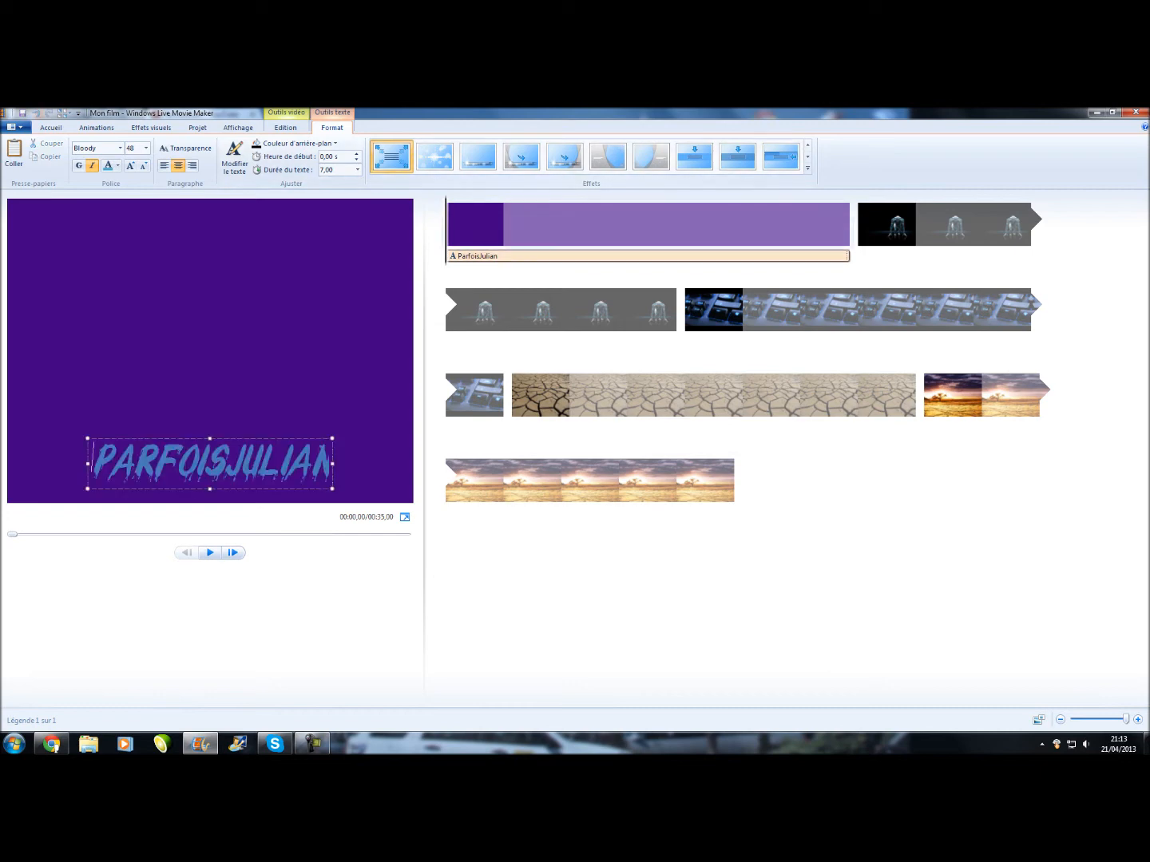
pyautogui.click(334, 169)
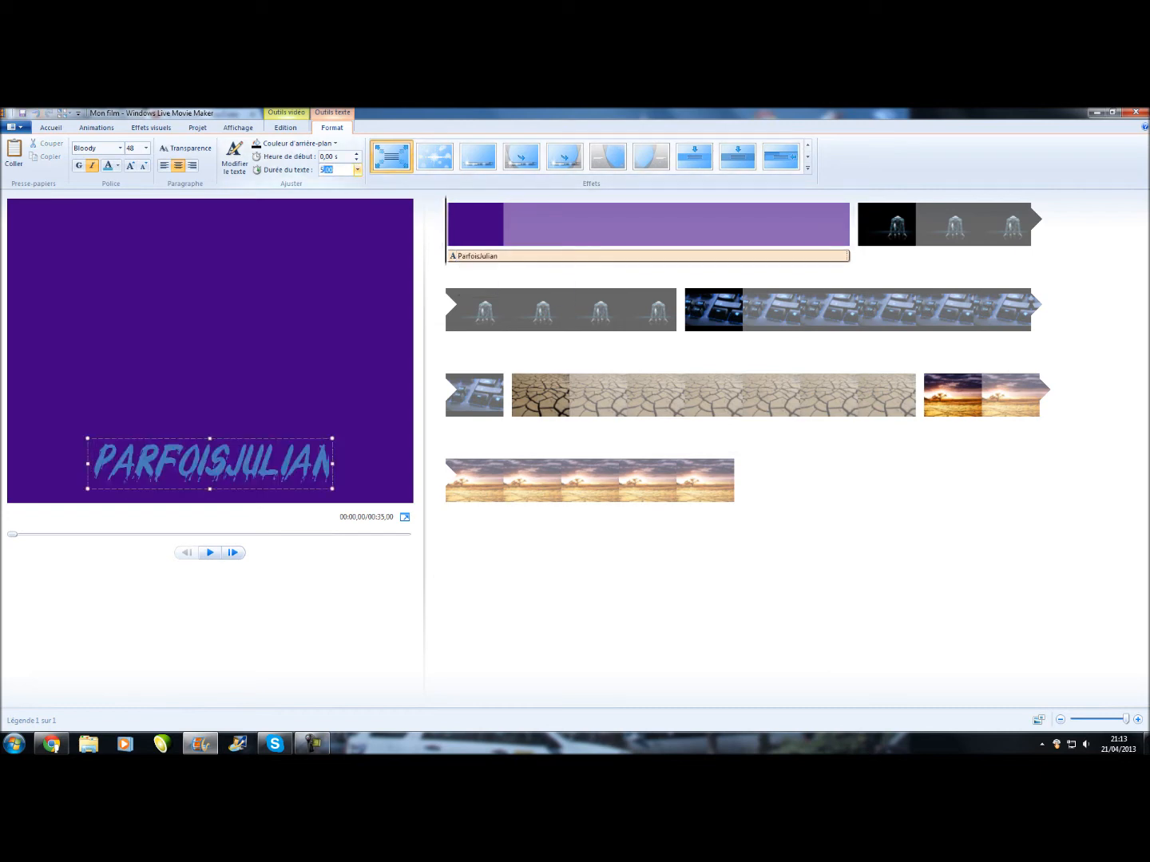
pyautogui.write('5')
pyautogui.press('Return')
# - Set the duration of the purple title clip to 6 seconds
pyautogui.click(677, 224)
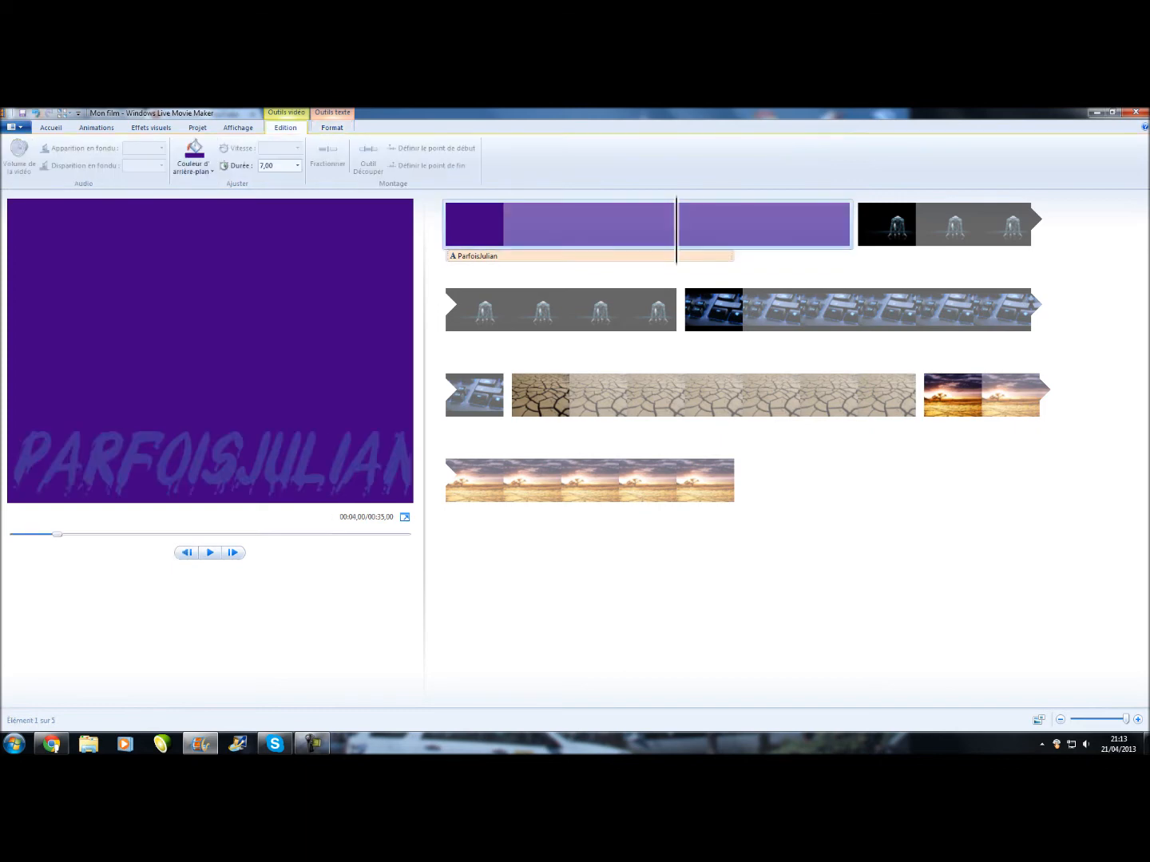
pyautogui.click(560, 223)
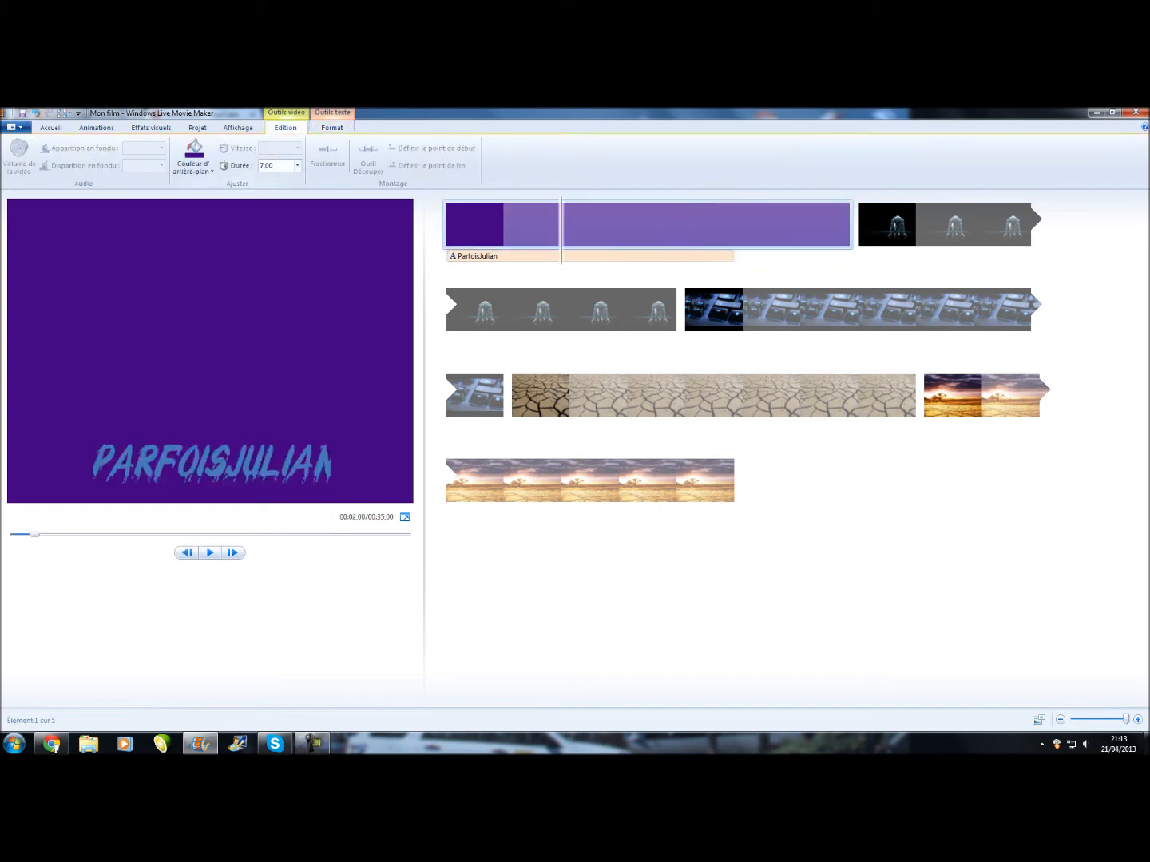
pyautogui.click(276, 166)
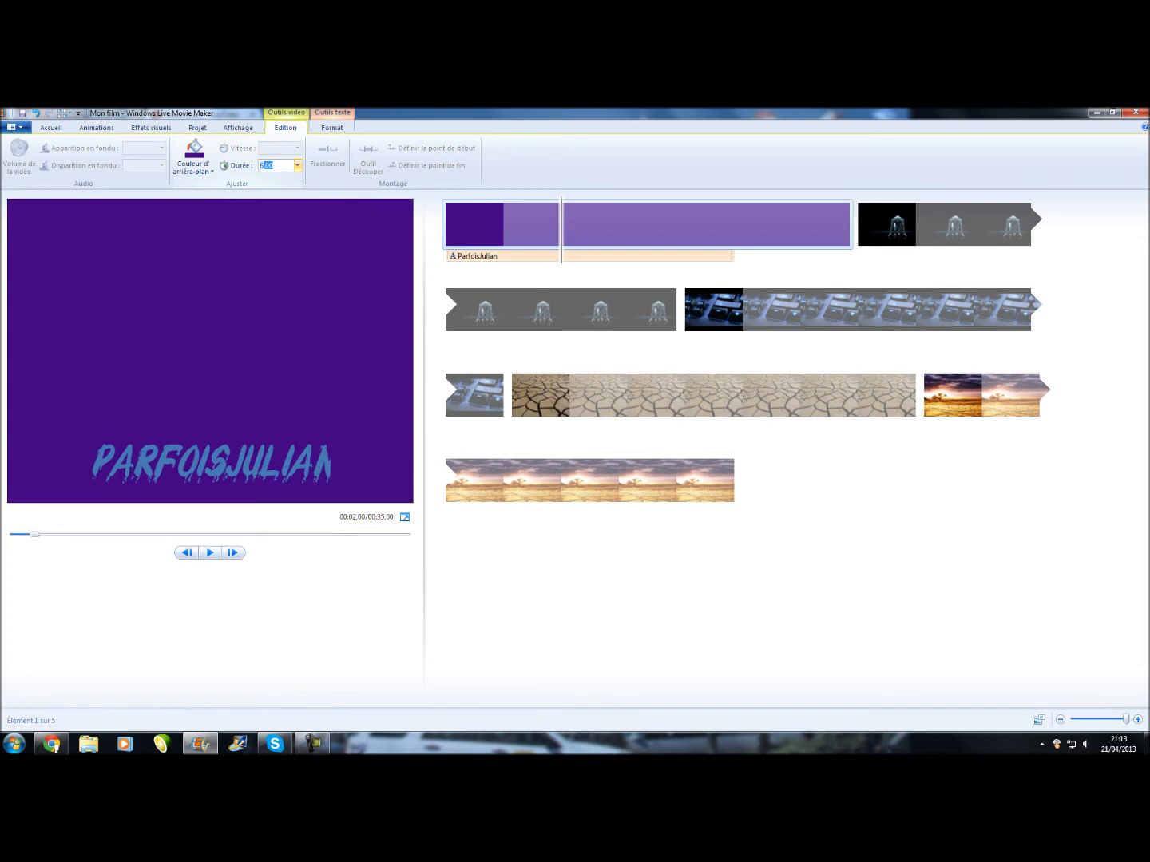
pyautogui.press('Return')
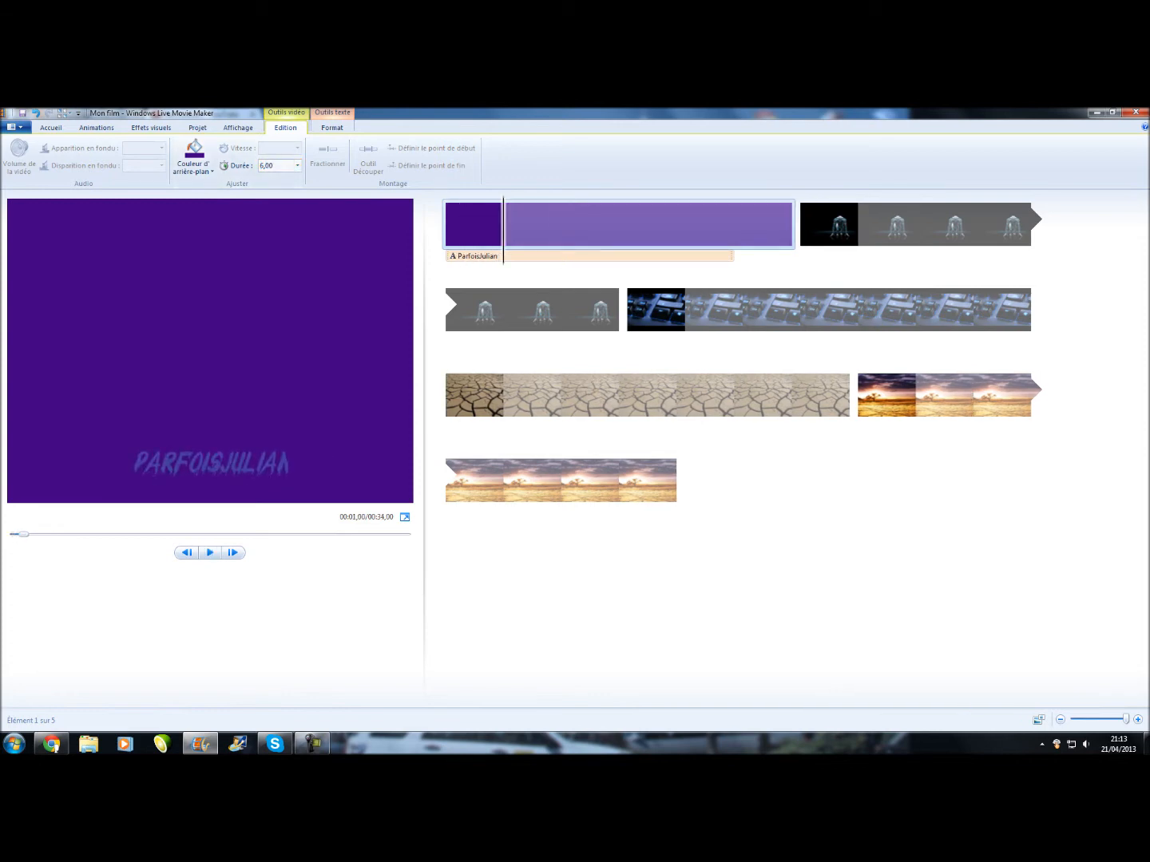
# - Add an inset-rectangle transition to the title clip and an upward-triangle transition to the robot picture
pyautogui.click(97, 128)
pyautogui.click(111, 159)
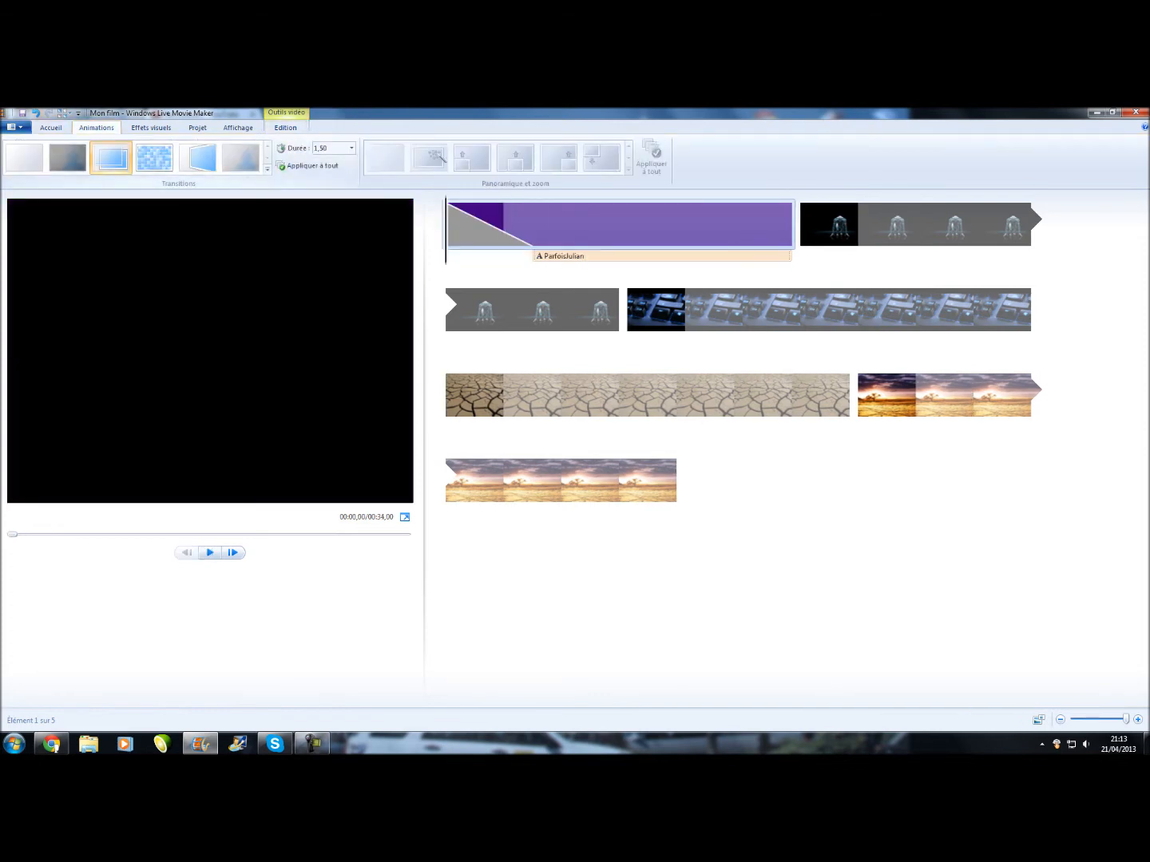
pyautogui.click(806, 227)
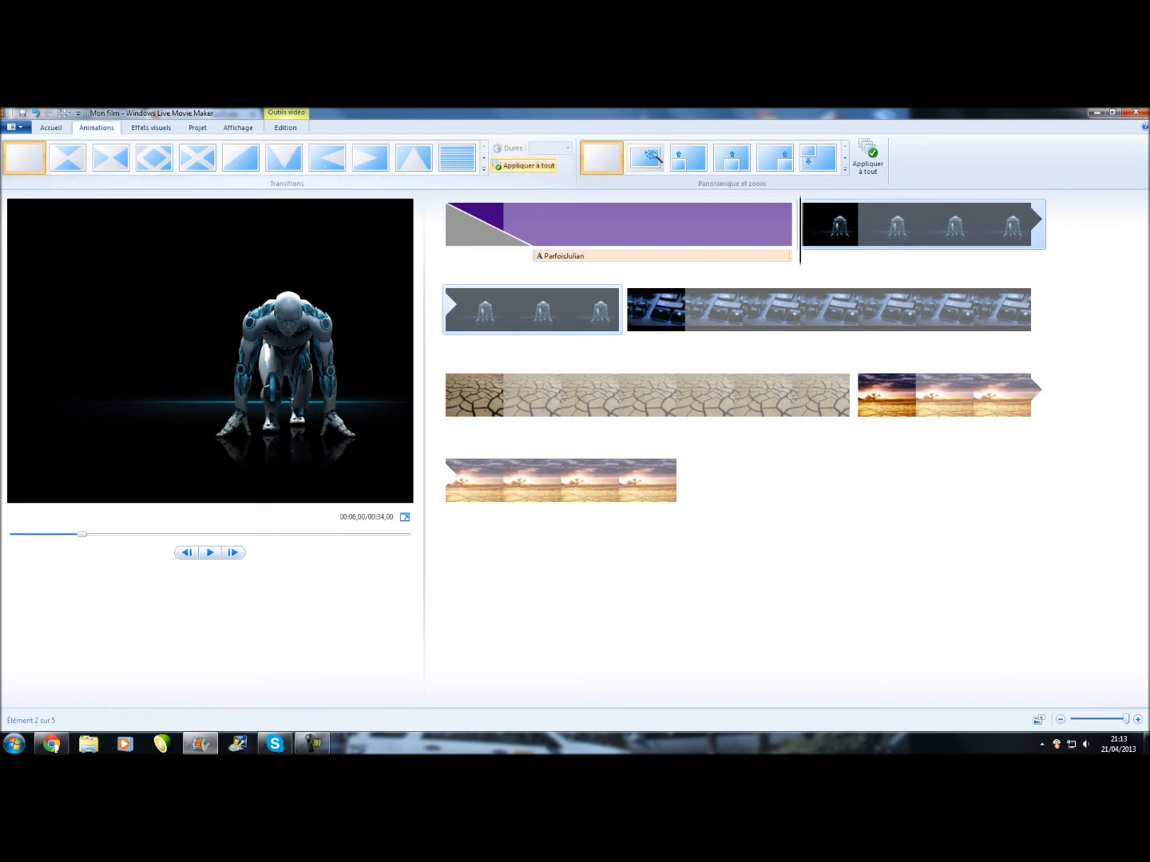
pyautogui.click(413, 158)
# - Add a transition to the start of the blue keyboard picture
pyautogui.click(629, 312)
pyautogui.scroll(-3, 240, 157)
pyautogui.click(239, 157)
# - Add the tile-shattering transition to the start of the cracked-earth picture
pyautogui.press('Right')
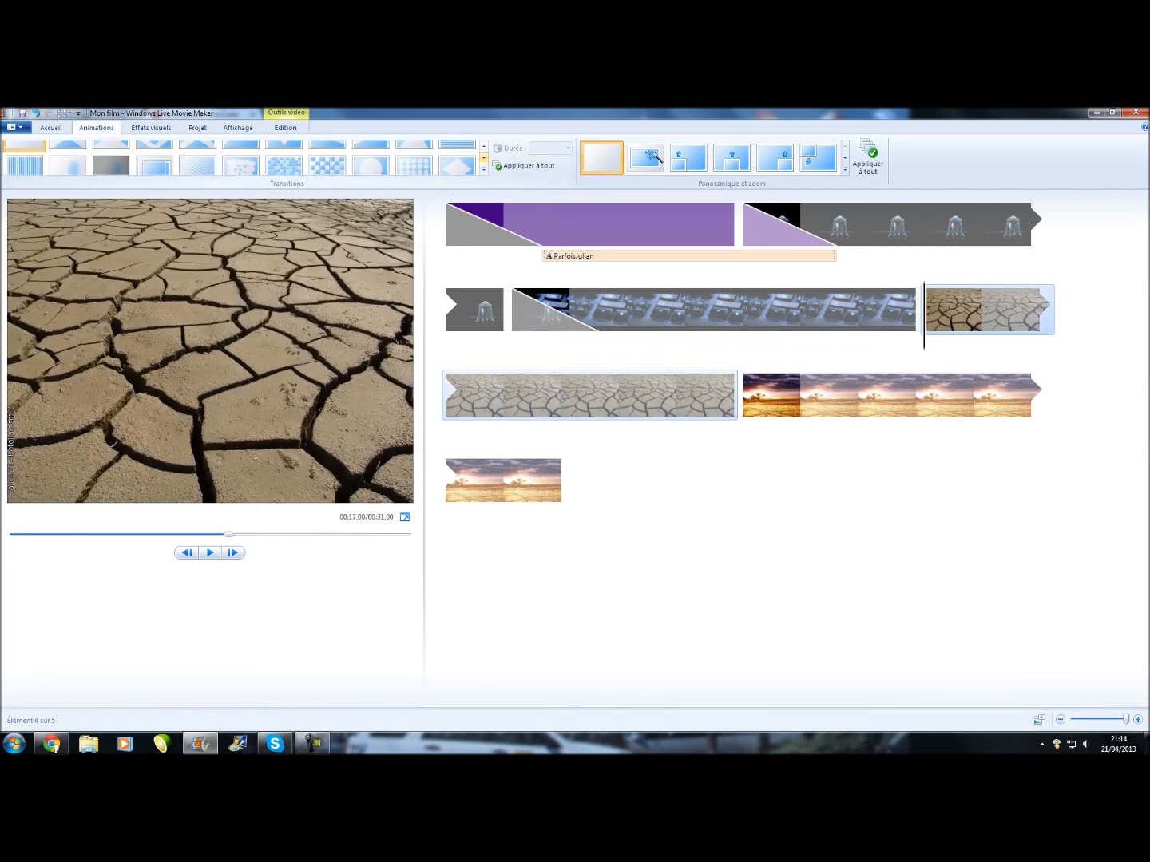
pyautogui.click(484, 158)
pyautogui.click(484, 158)
pyautogui.click(284, 157)
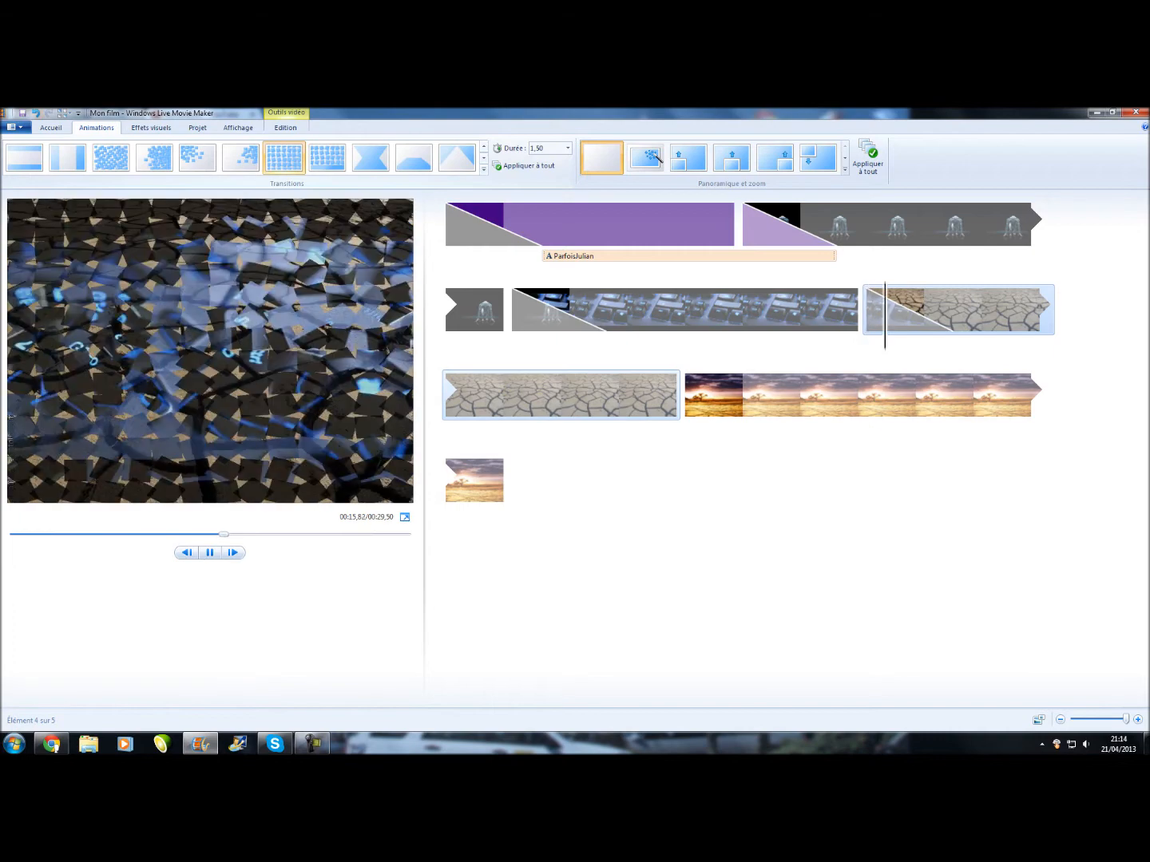
# - Add a circle transition to the sunset picture, then return to the title clip at the movie's start
pyautogui.press('Right')
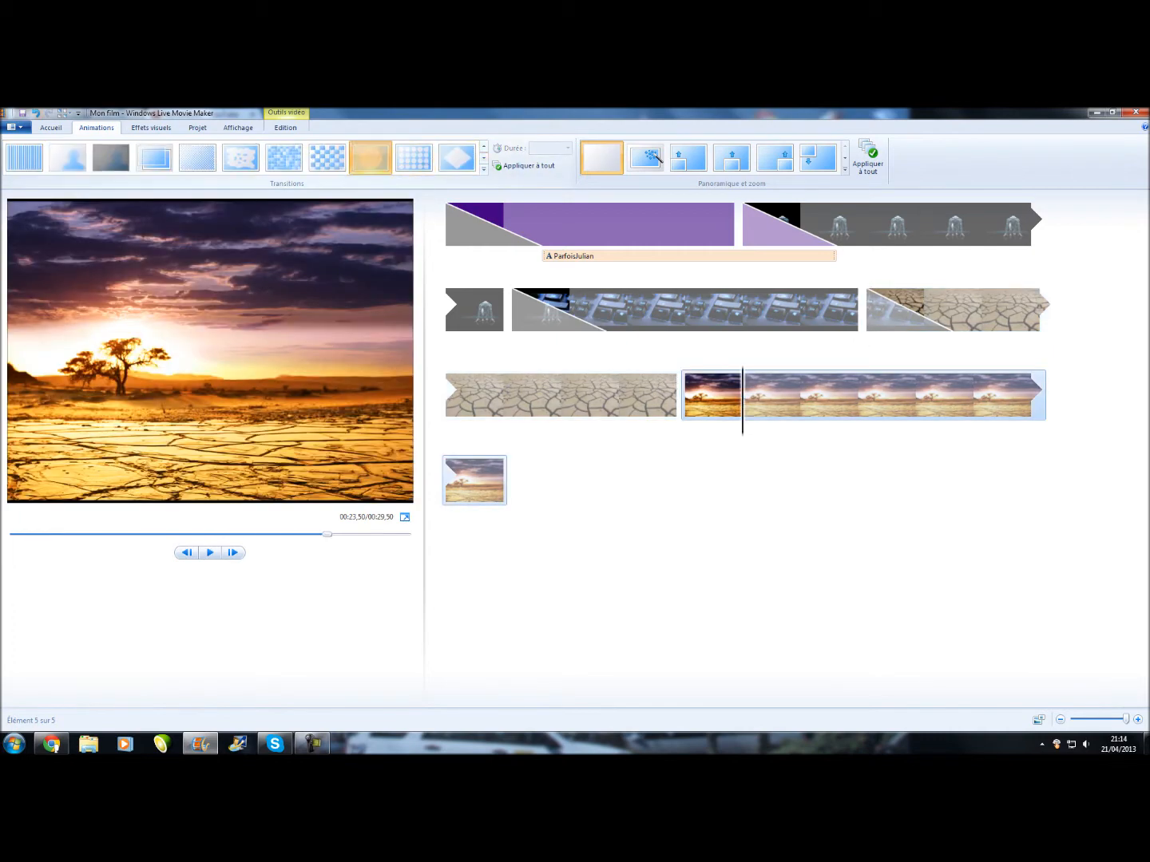
pyautogui.click(371, 157)
pyautogui.click(474, 224)
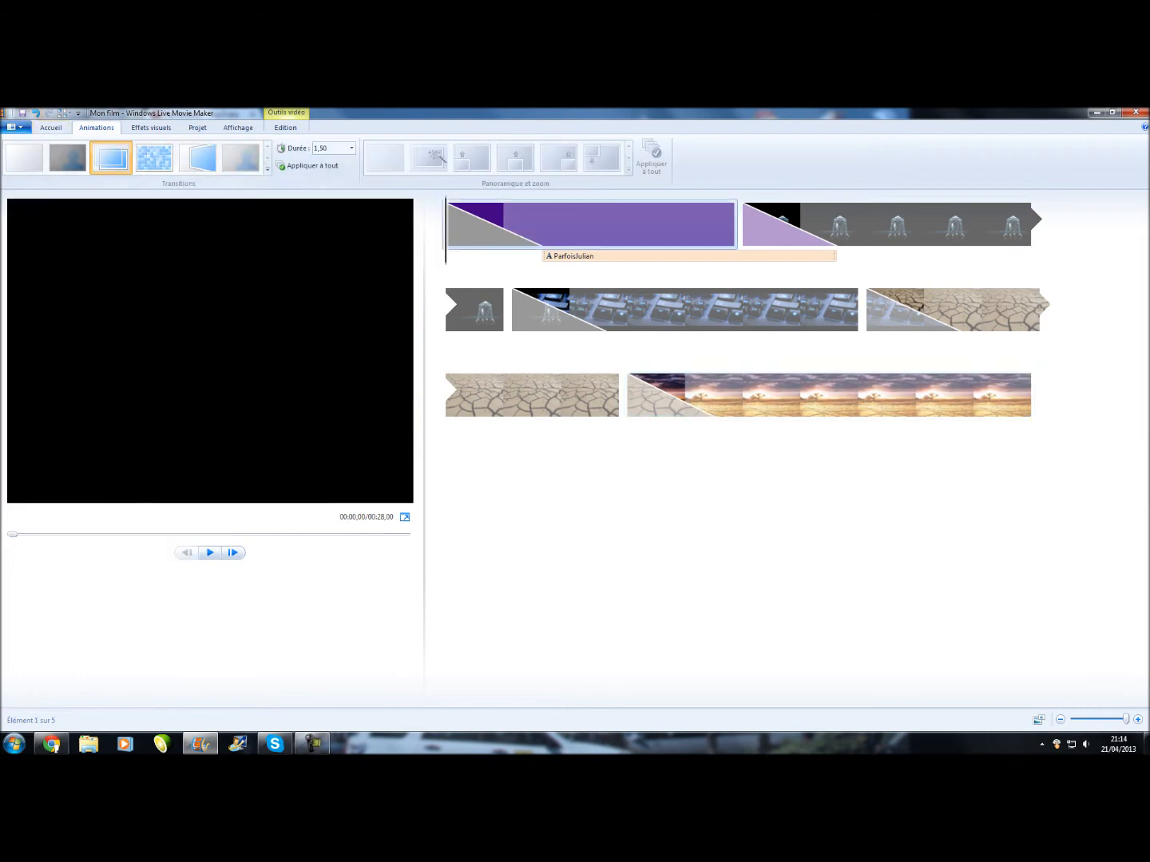
# - Add the Avicii-Levels-Skrillex-Remix track from the Ma musique folder as the movie's music
pyautogui.click(50, 127)
pyautogui.click(153, 151)
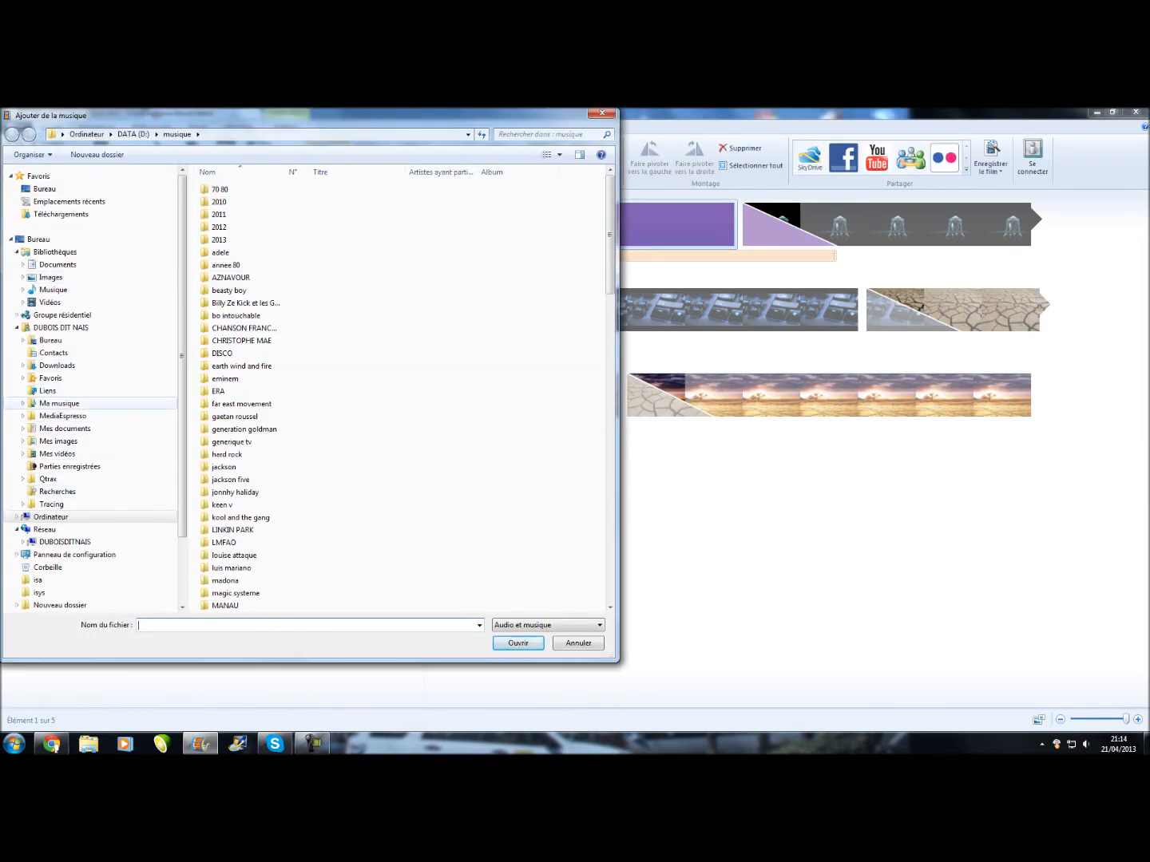
pyautogui.click(60, 403)
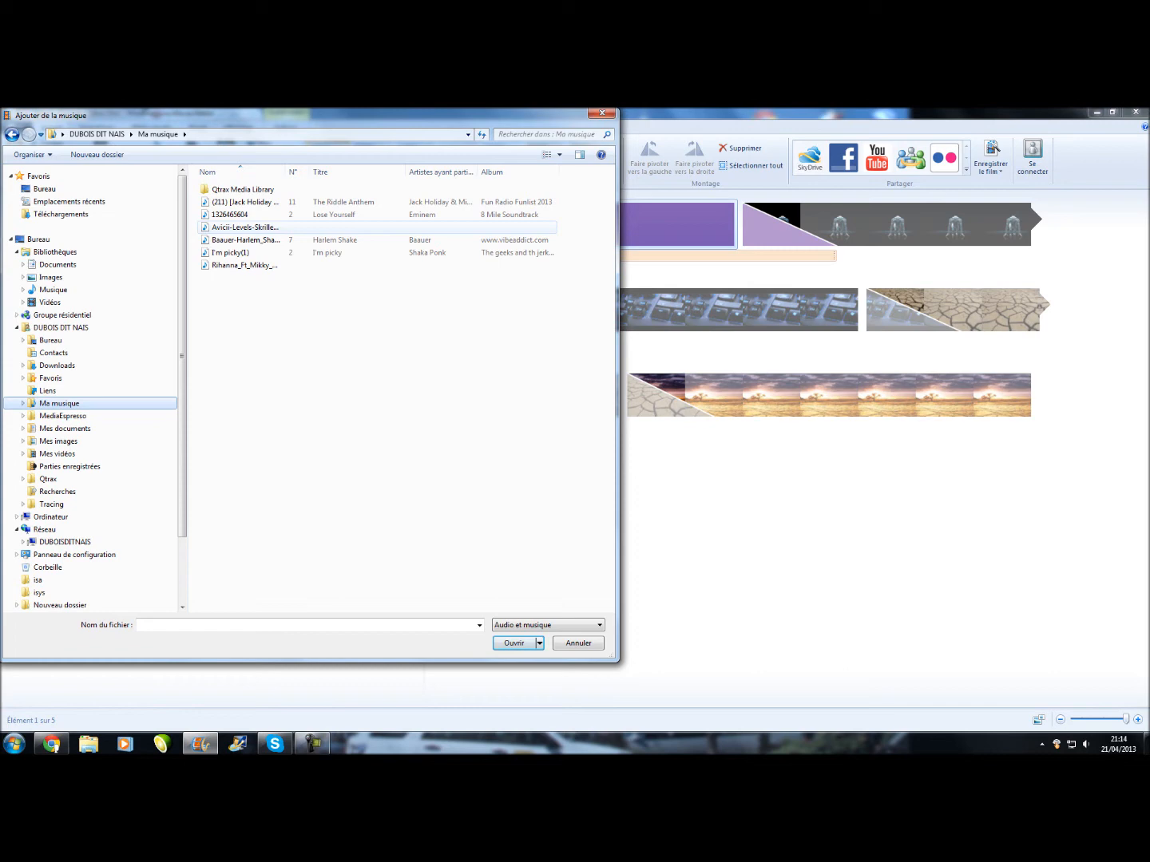
pyautogui.click(244, 227)
pyautogui.click(513, 643)
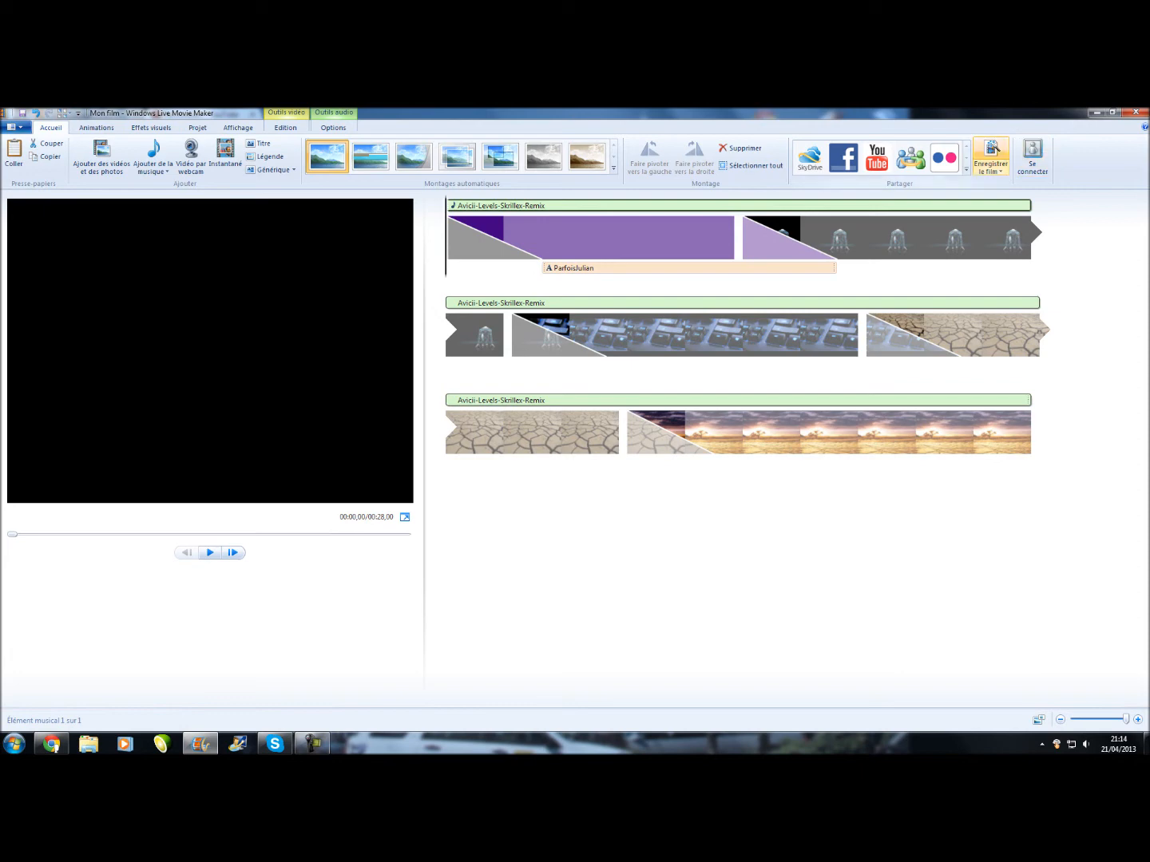
# - Save the movie to the Vidéos library as a Windows Media video file named "pour youtube"
pyautogui.click(990, 152)
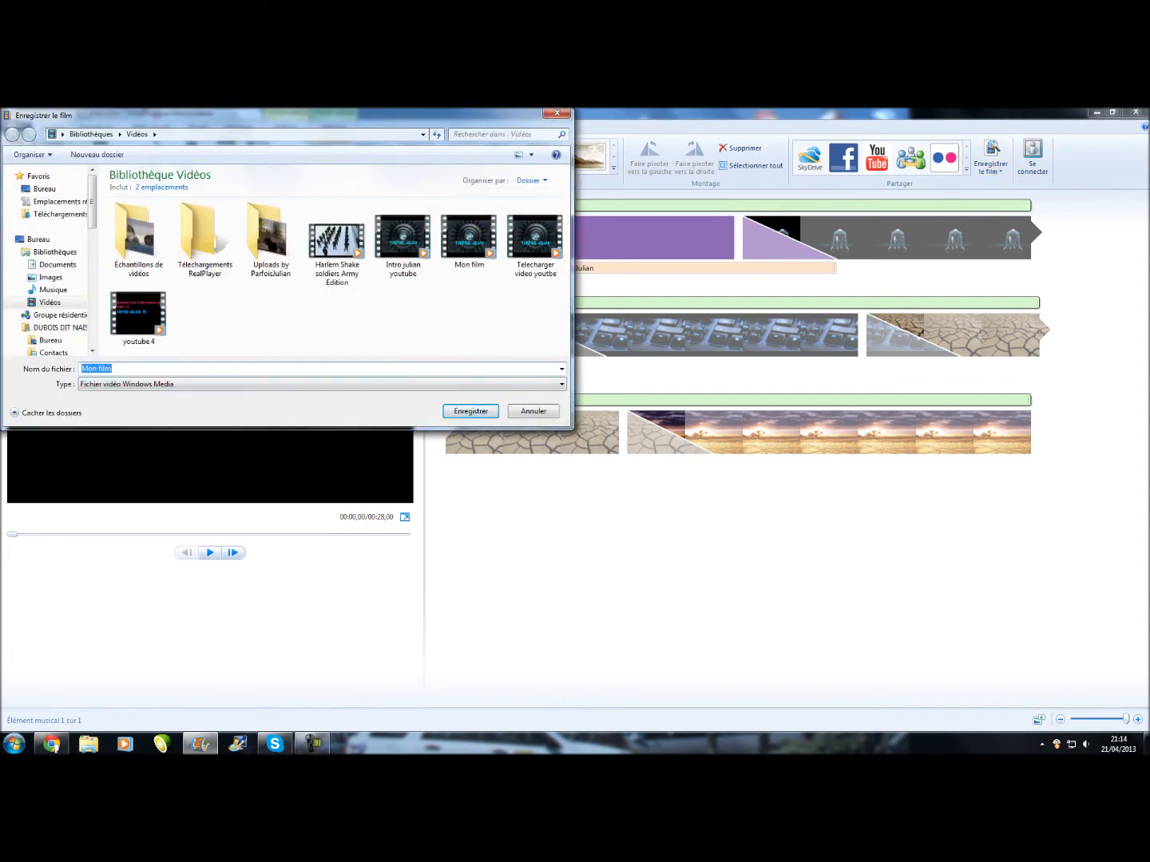
pyautogui.write('pour youtube')
pyautogui.click(320, 384)
pyautogui.click(320, 395)
pyautogui.press('Return')
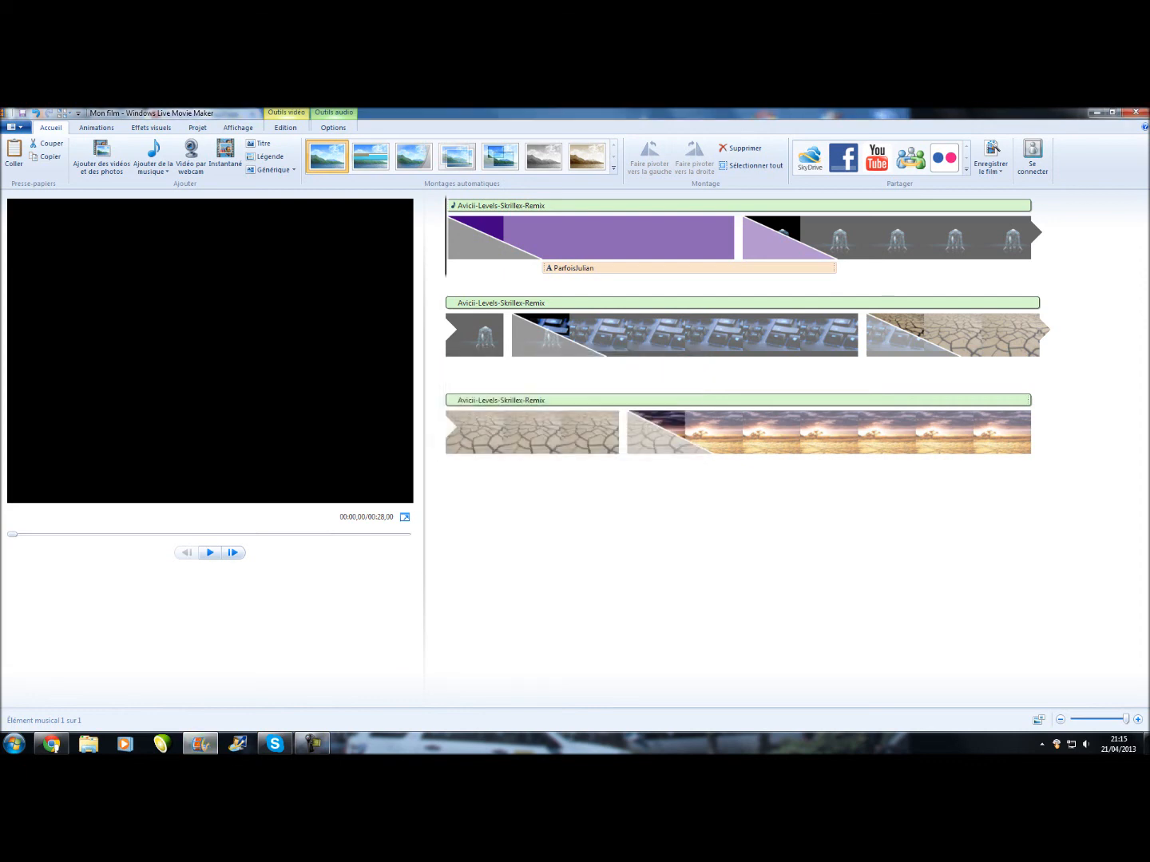
# - Play the saved movie full screen in the media player, return to windowed view and close the player
pyautogui.click(596, 449)
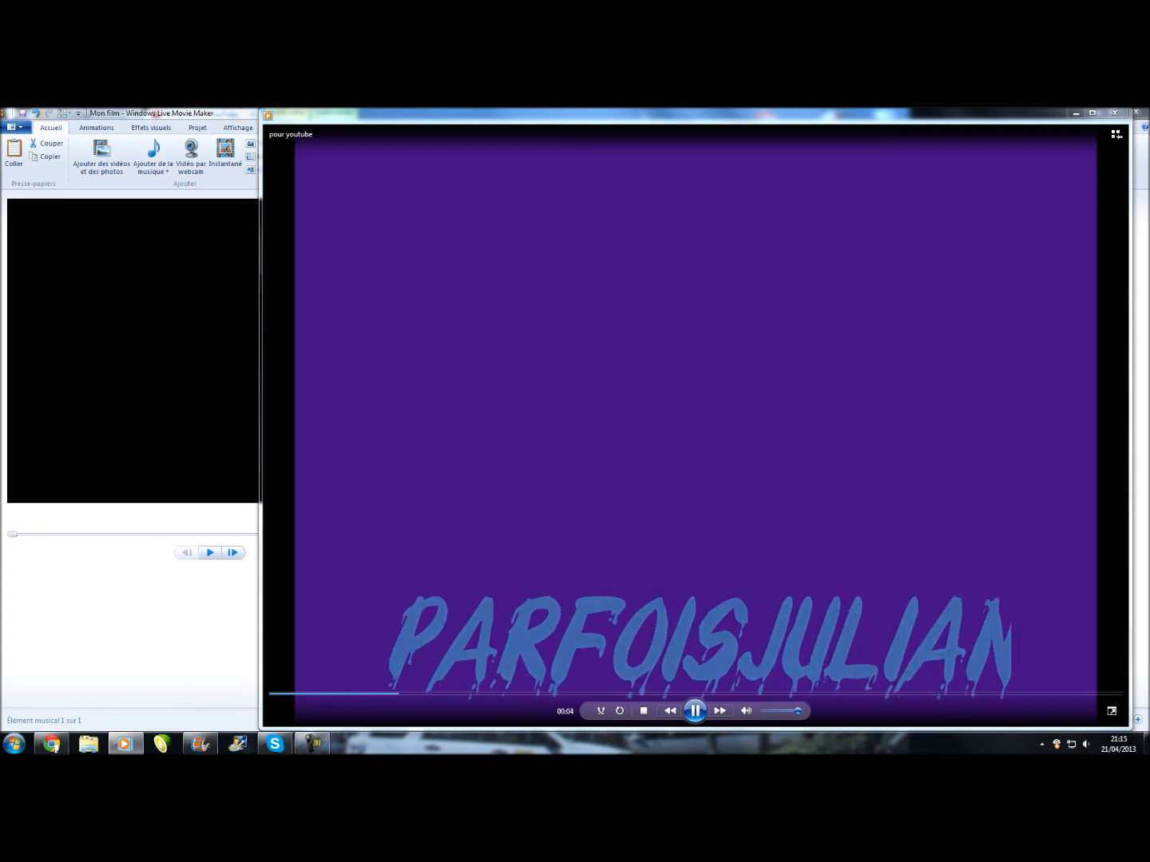
pyautogui.click(1111, 711)
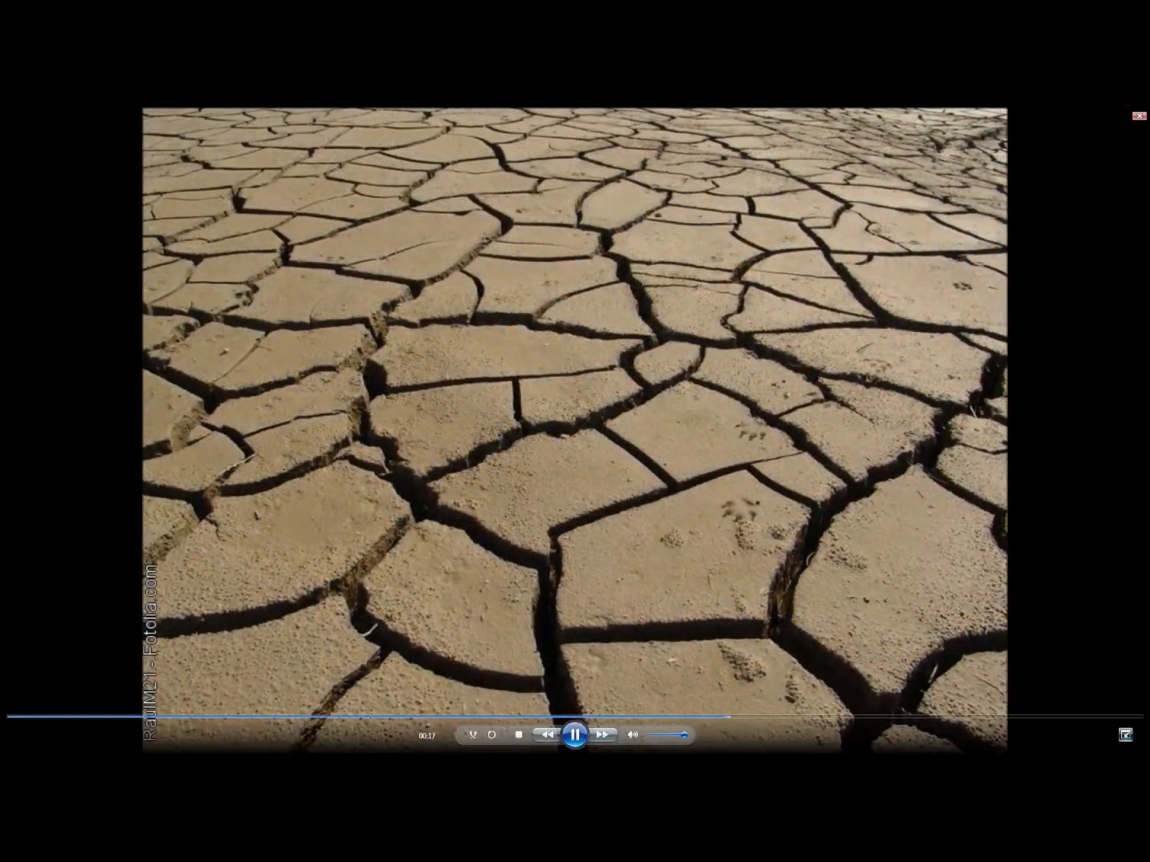
pyautogui.click(1126, 736)
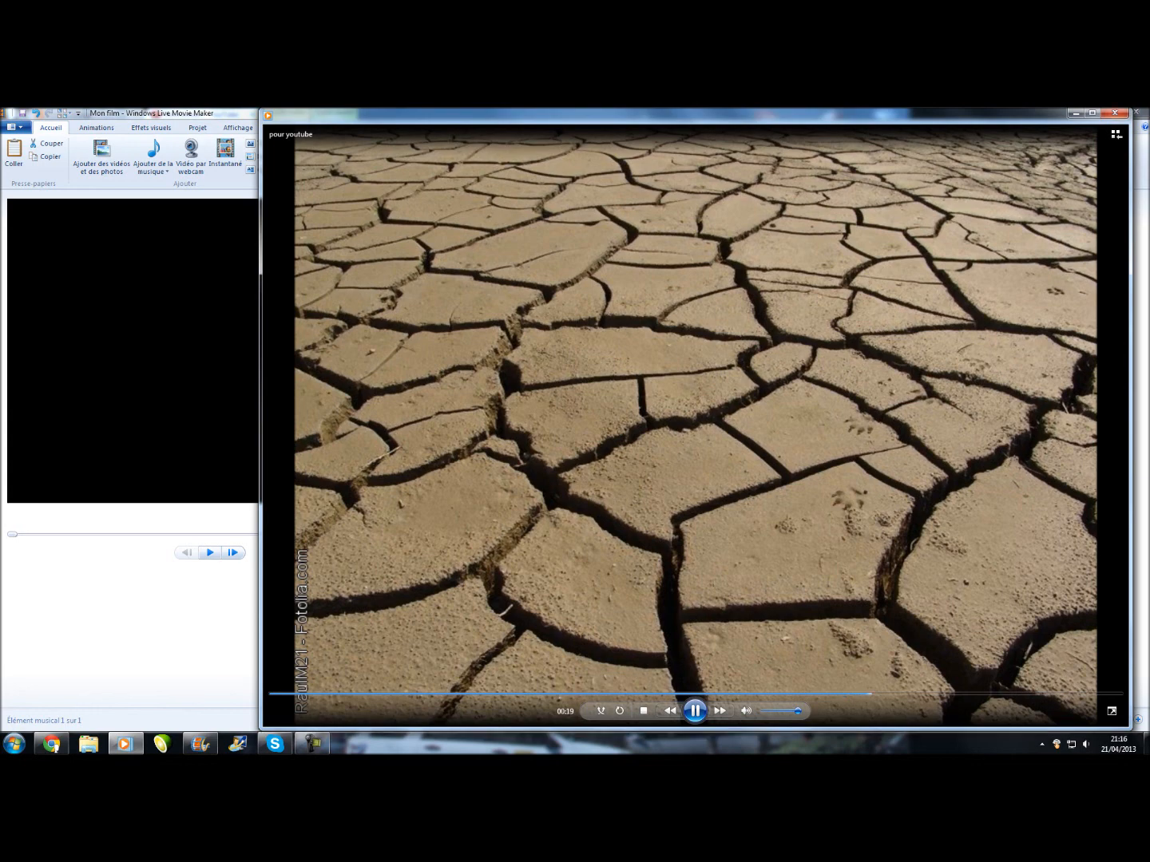
pyautogui.click(1114, 112)
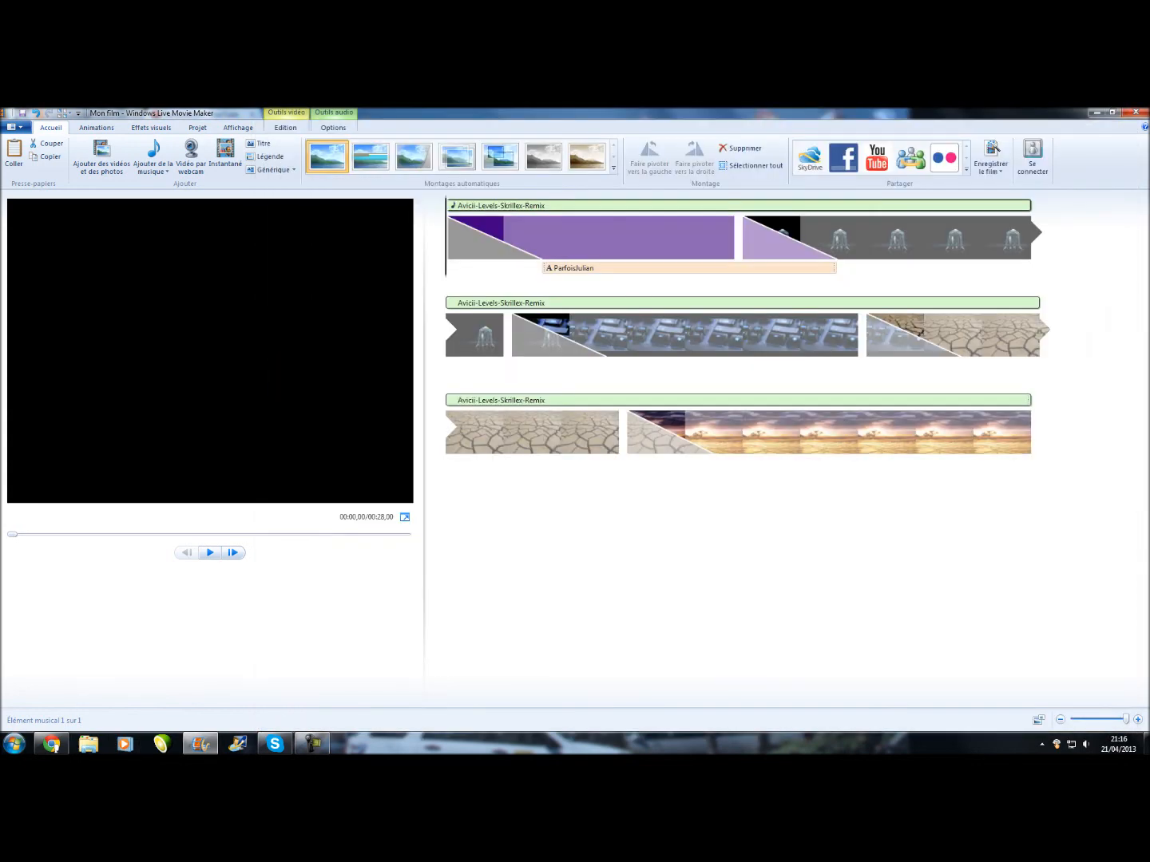
# - Switch to Chrome with the YouTube channel page and dismiss the new channel design notice
pyautogui.click(51, 744)
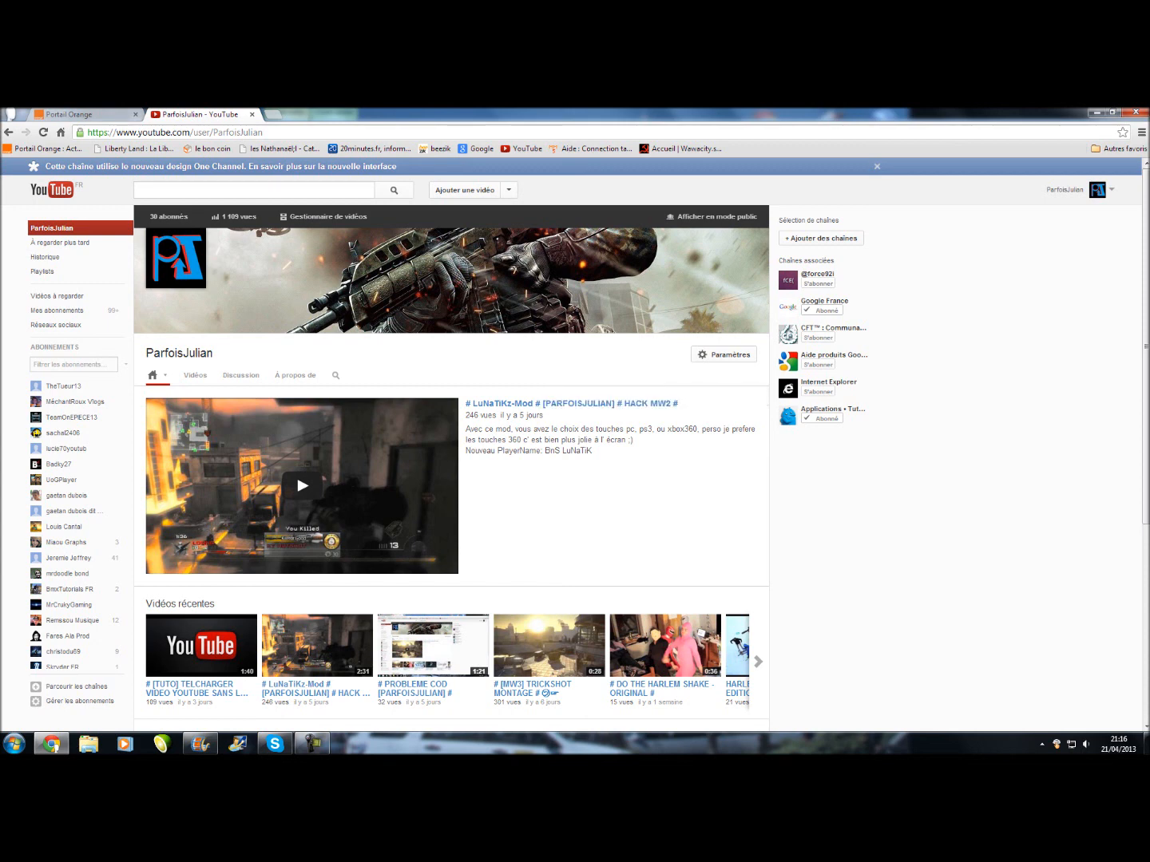
pyautogui.click(877, 166)
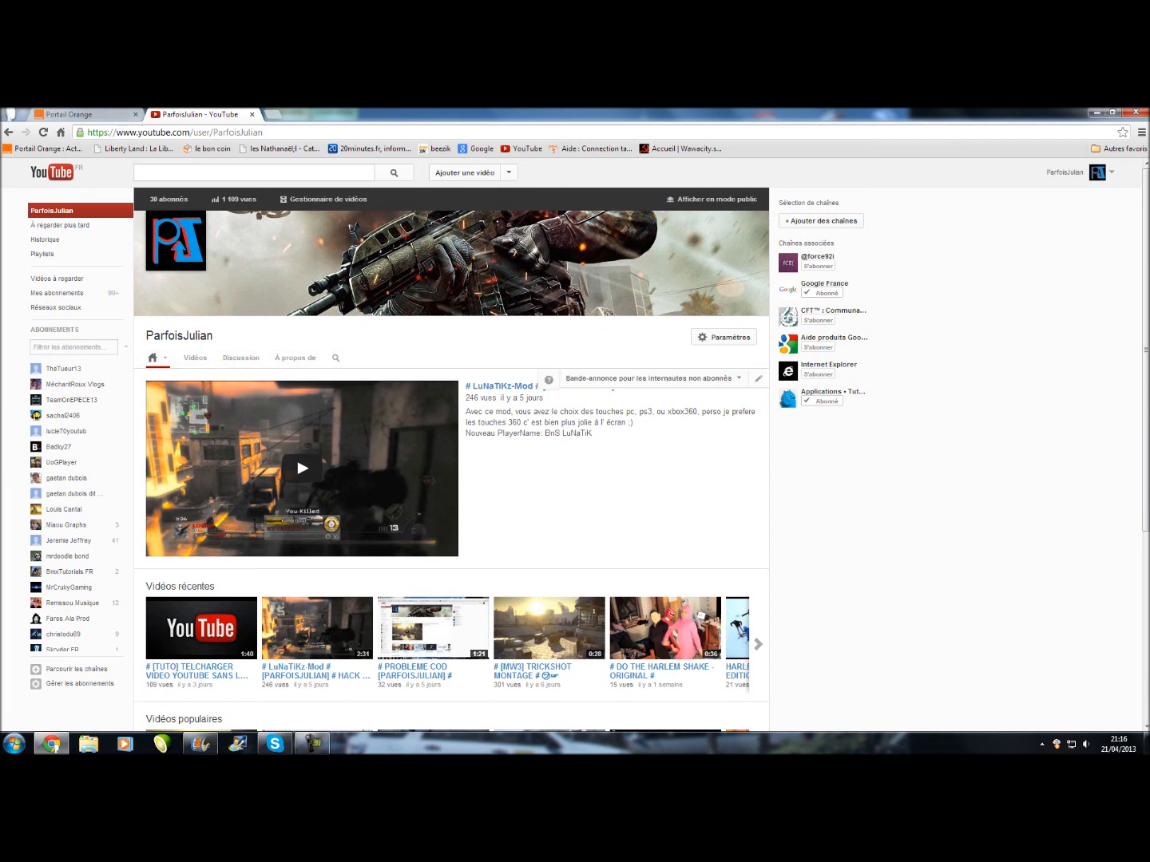